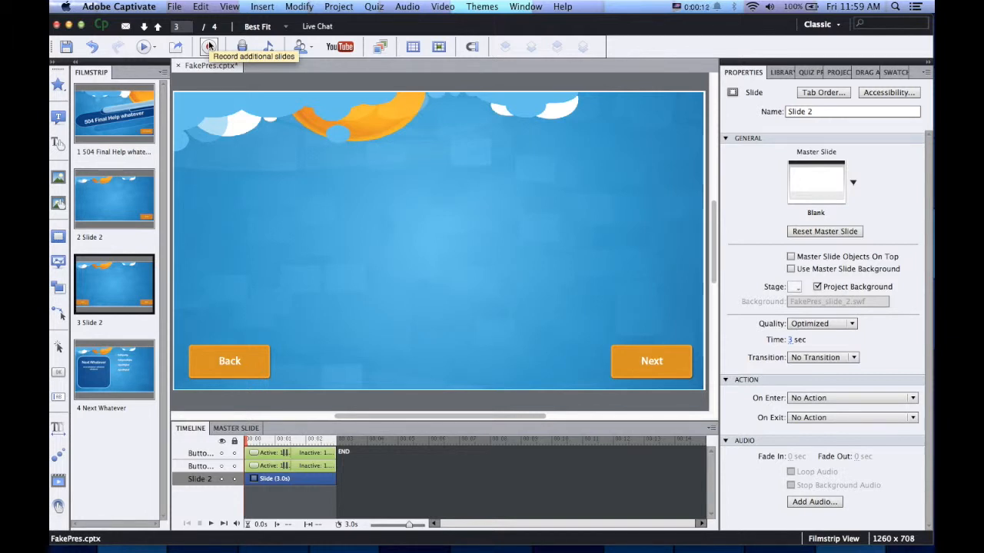
Start recording additional slides to be inserted after Slide 3
left_click(209, 47)
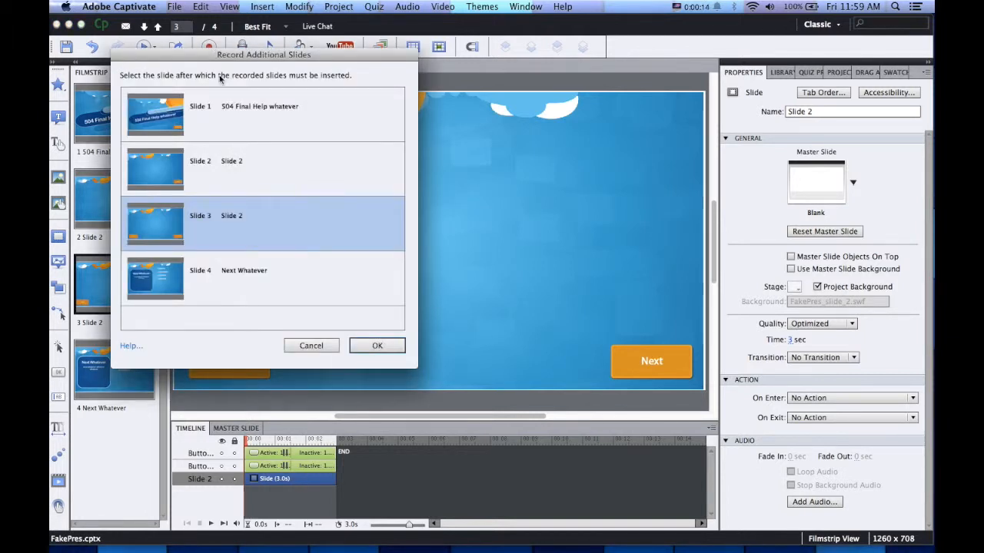
left_click(367, 345)
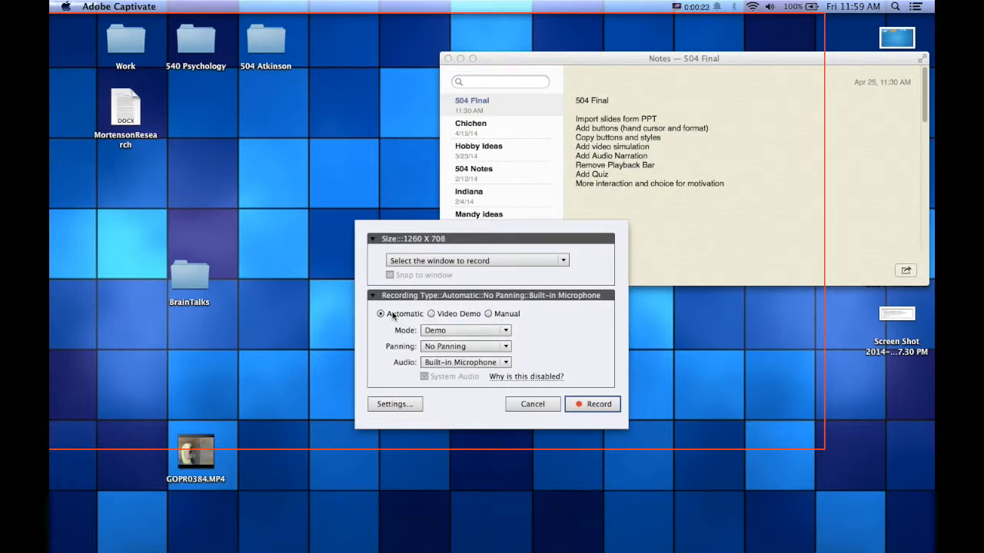
Set the recording type to Video Demo
left_click(441, 315)
left_click(399, 315)
left_click(431, 315)
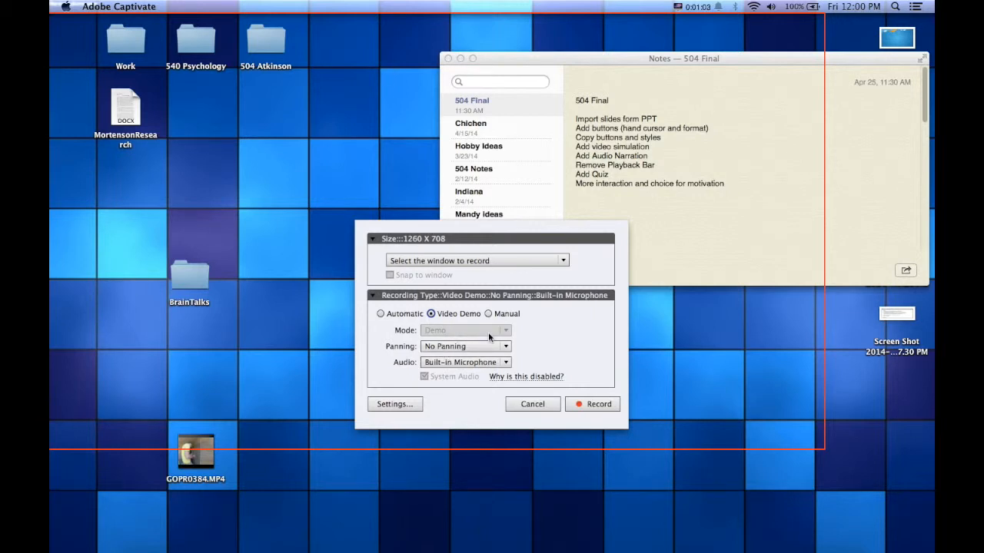
Try the Notes window as recording target, clear it, then start recording and microphone calibration
mouse_move(210, 455)
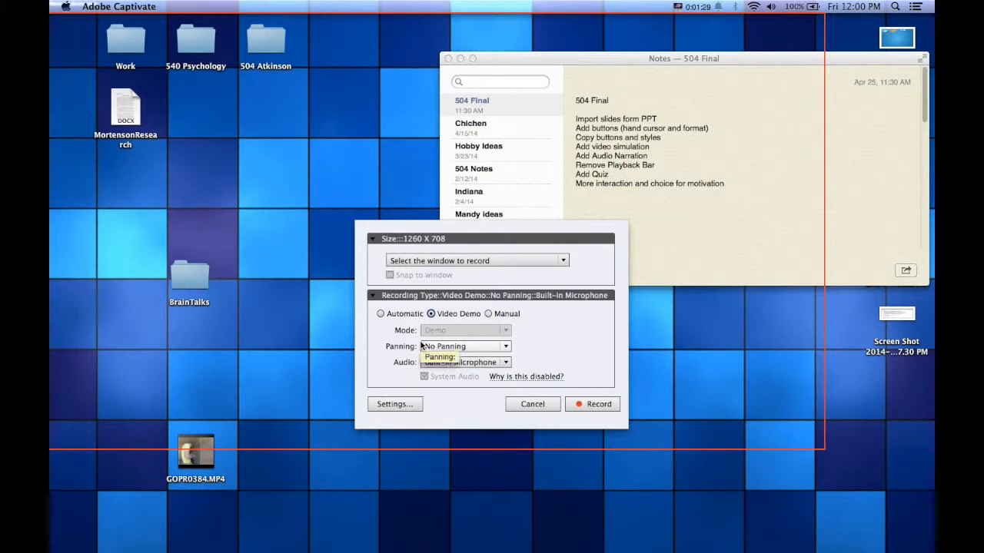
left_click(449, 262)
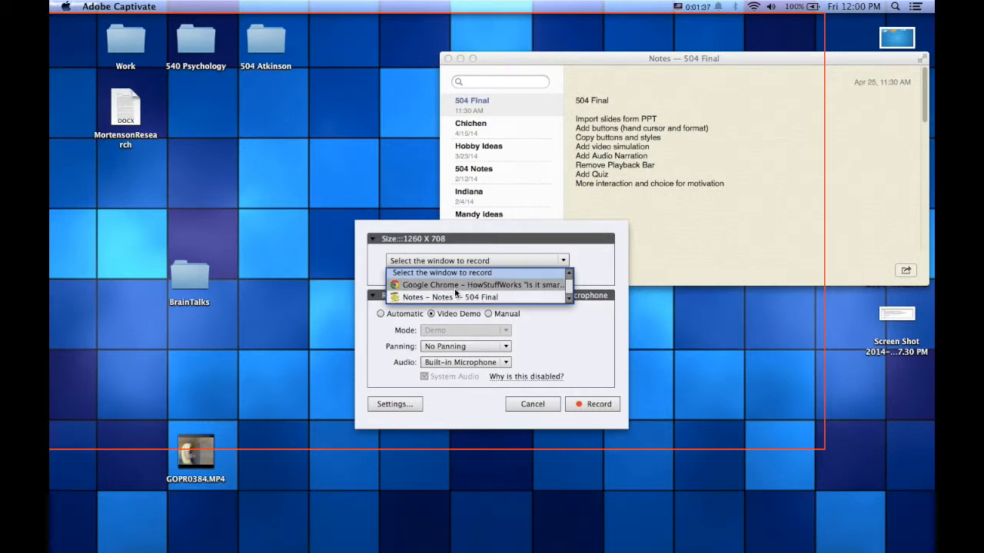
left_click(456, 298)
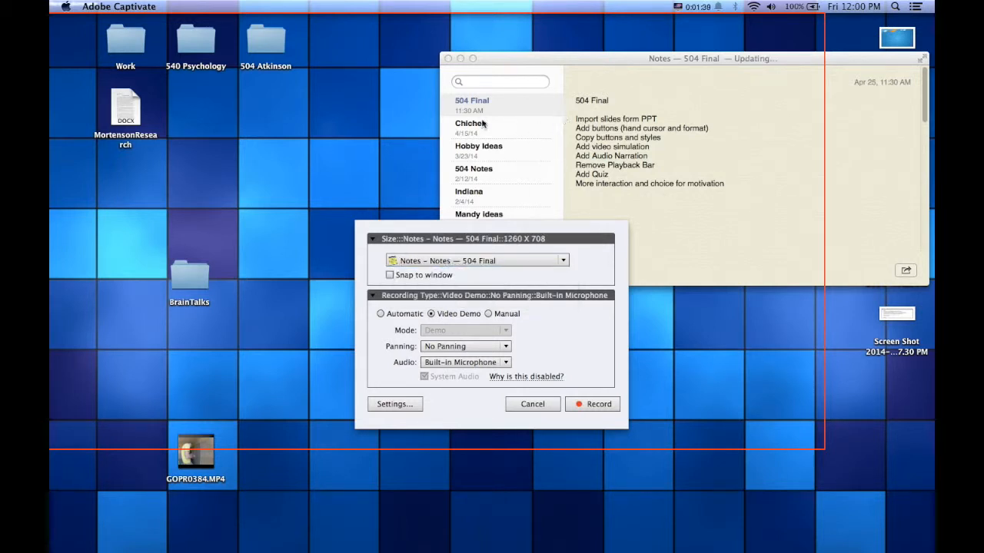
left_click(428, 262)
left_click(430, 265)
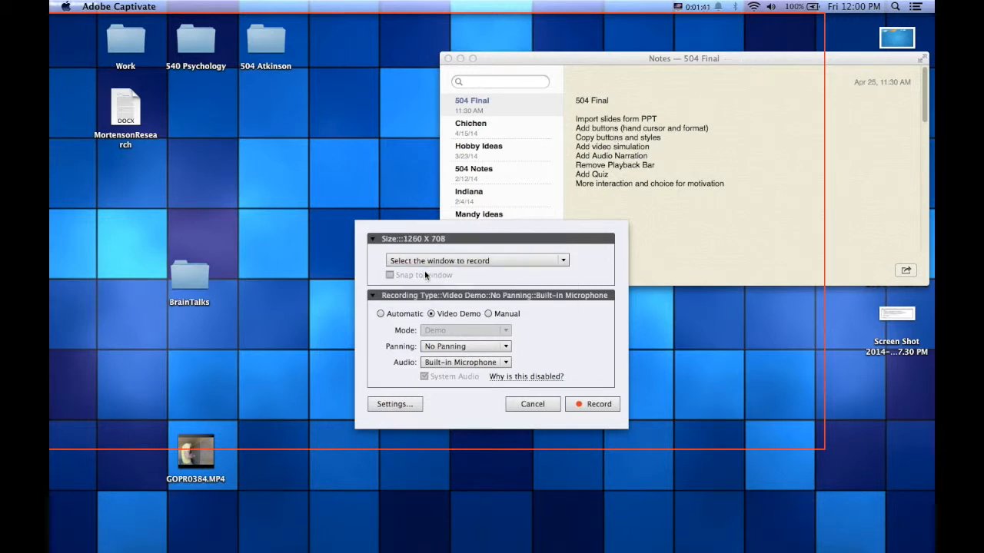
left_click(593, 404)
left_click(417, 206)
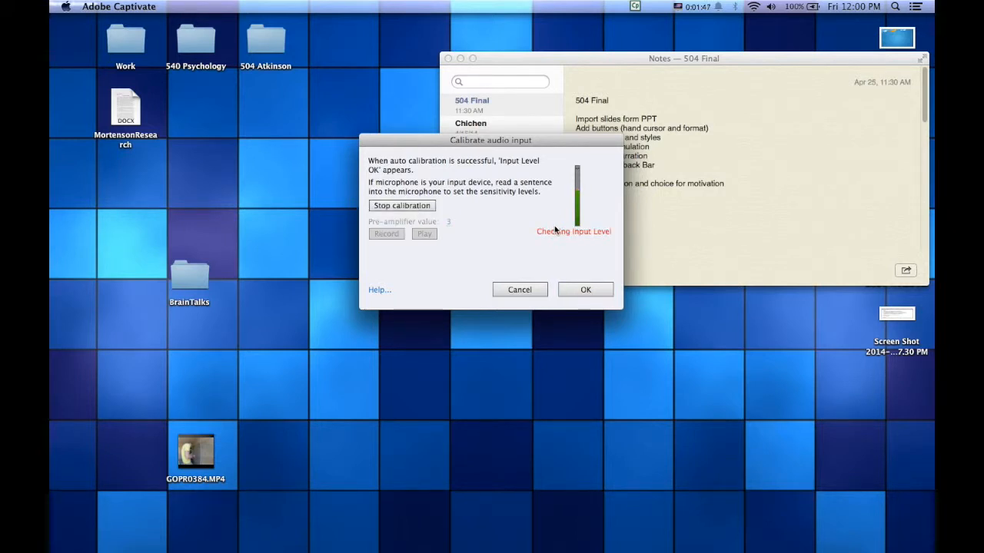
Accept the Input Level OK calibration at pre-amplifier 3 to begin the recording
left_click(584, 289)
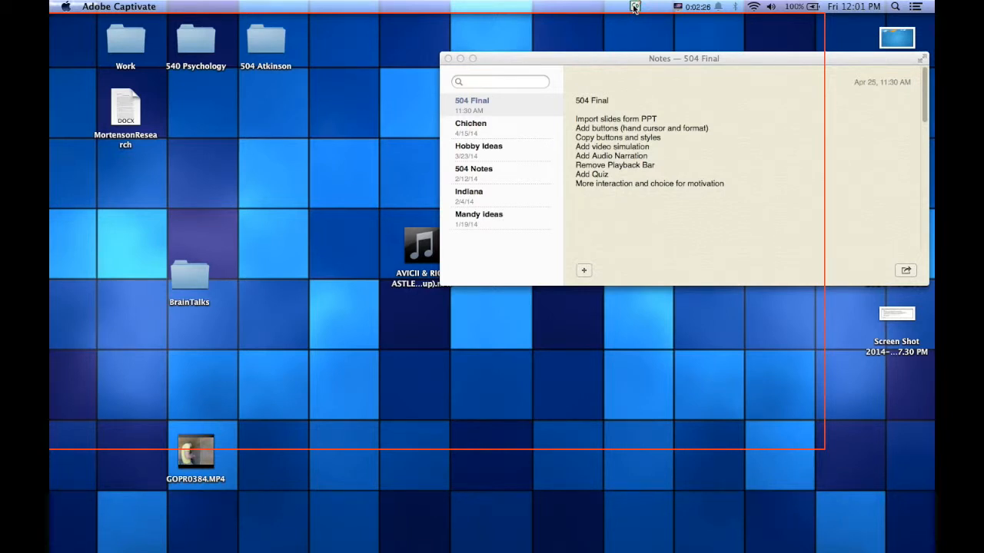
Show the Notes window with the 504 Final note, then stop the capture
left_click(606, 36)
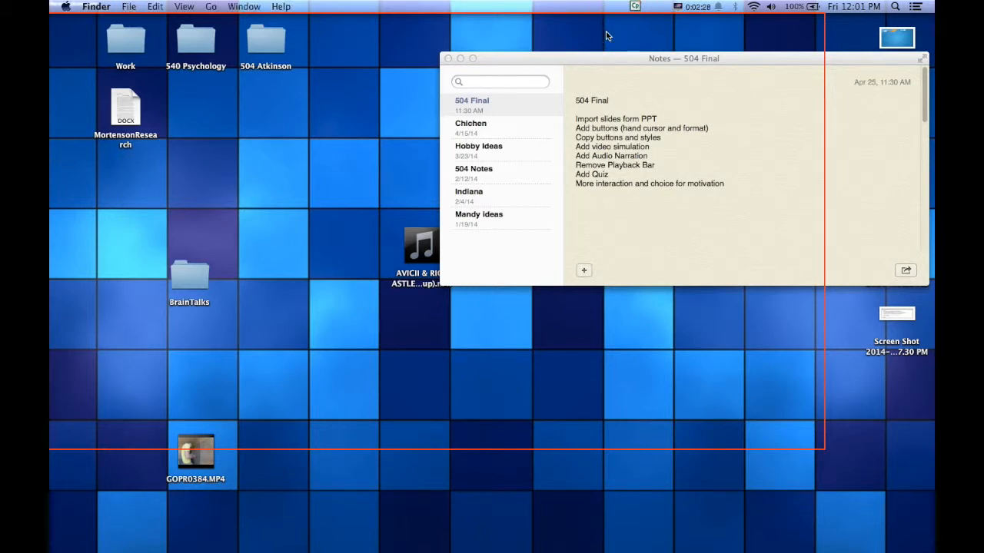
left_click(465, 78)
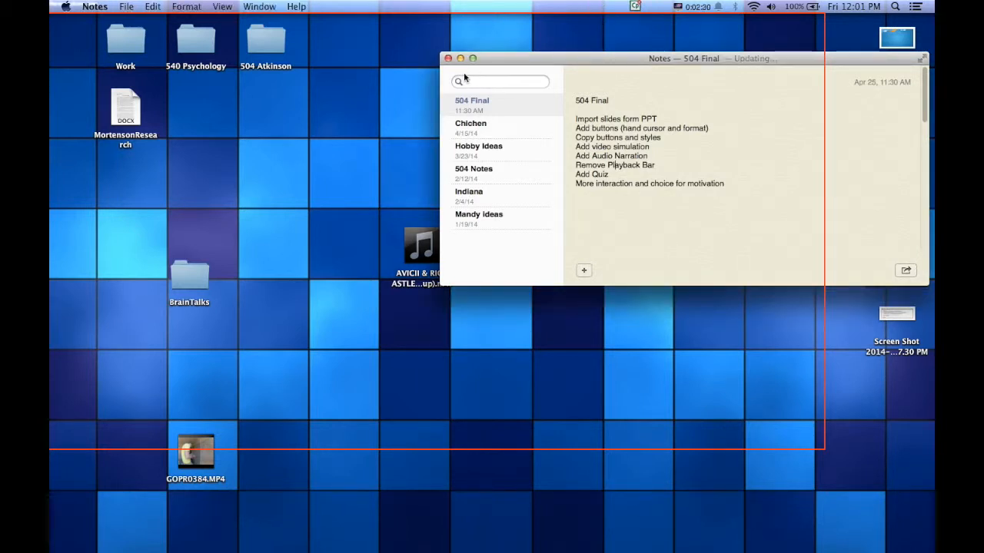
left_click(364, 256)
left_click(637, 9)
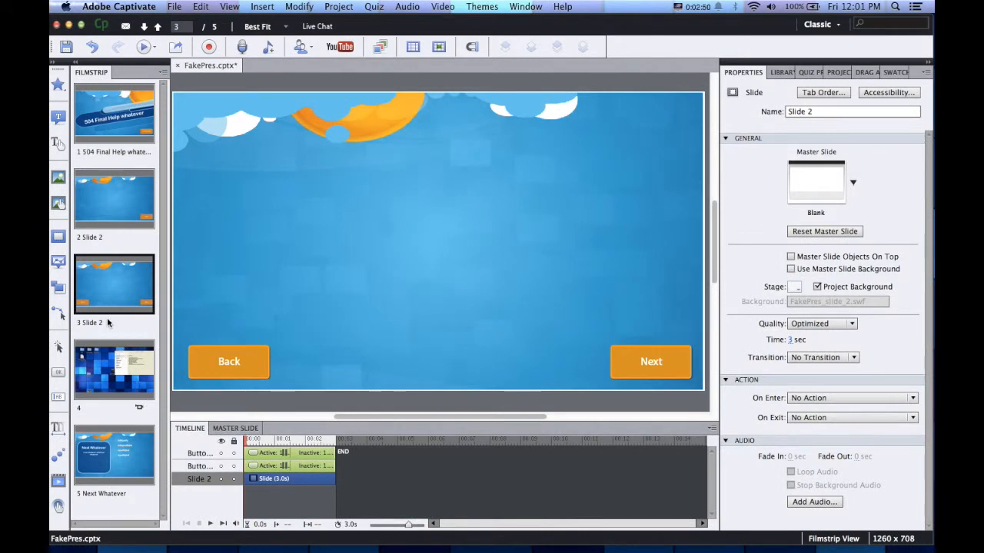
Display slide 4's 42.5-second Notes video demo in the editor
left_click(112, 375)
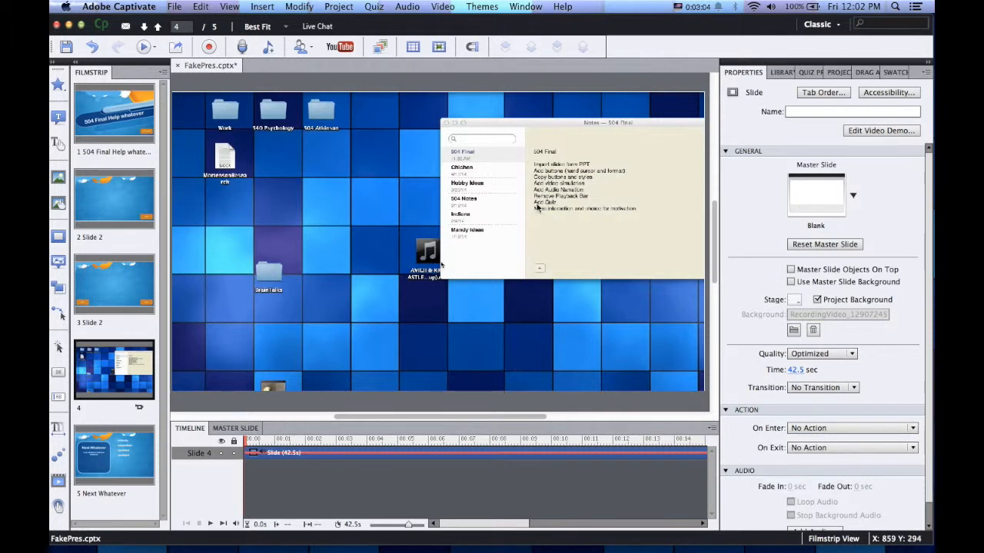
left_click_drag(535, 157, 652, 222)
left_click(581, 239)
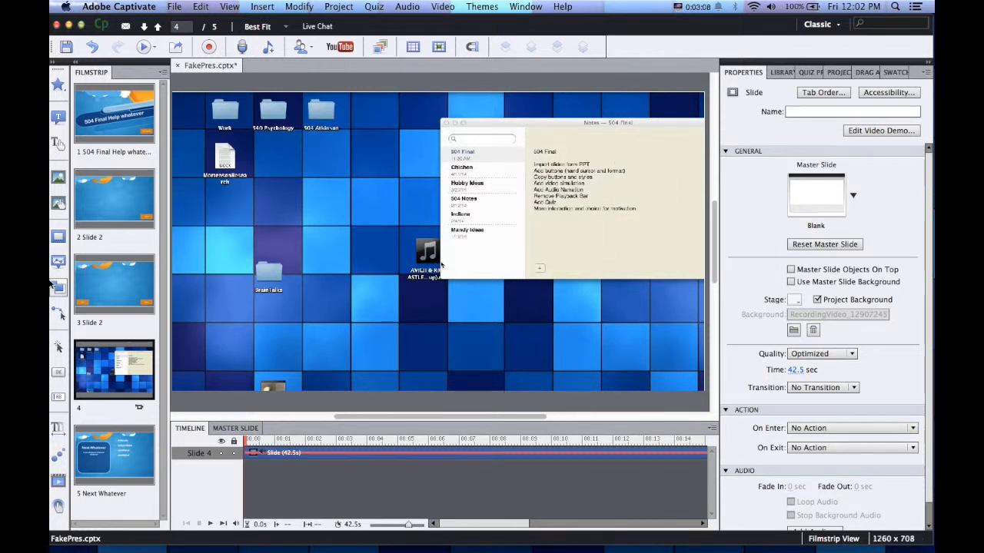
Insert a highlight box over the Notes text and set its fill alpha to 20%
left_click(58, 242)
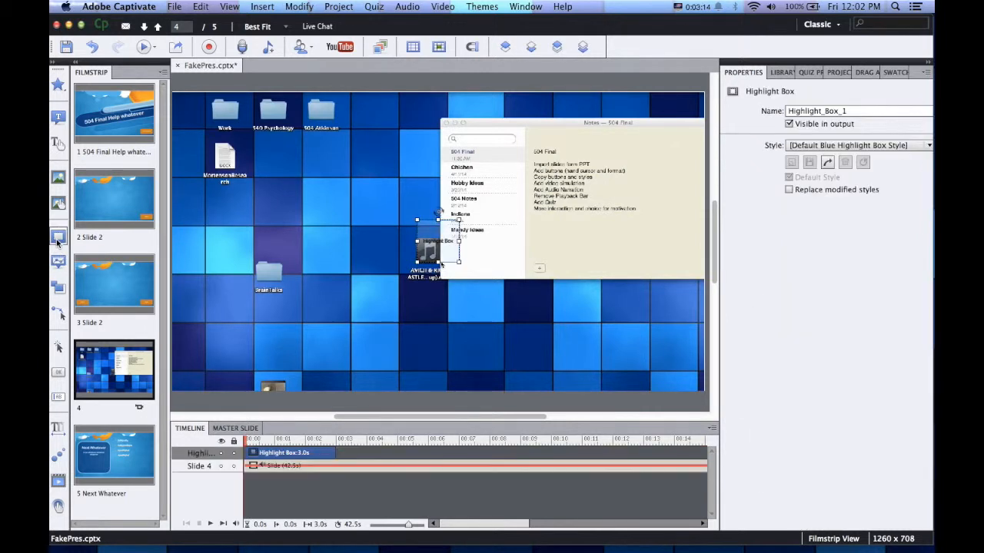
left_click_drag(424, 240, 647, 220)
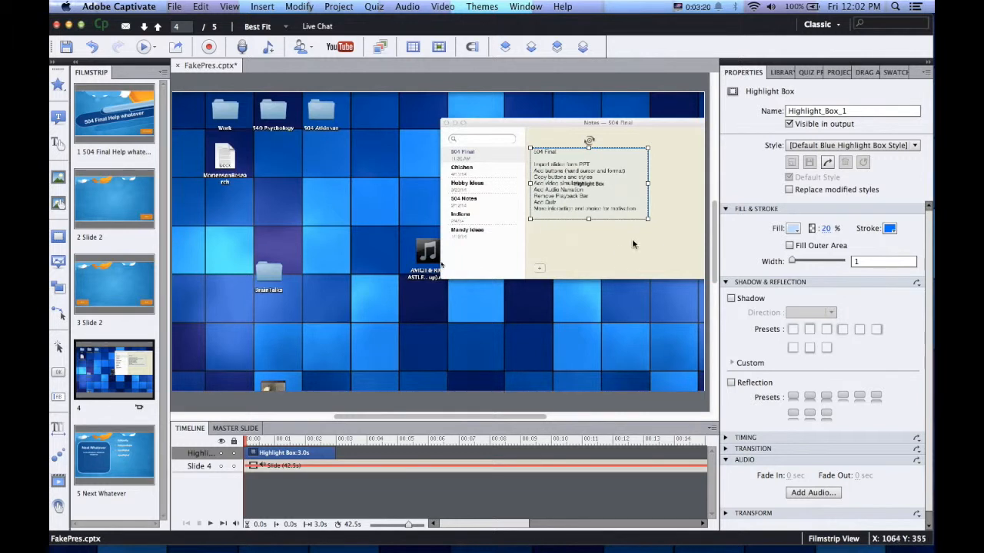
left_click(825, 231)
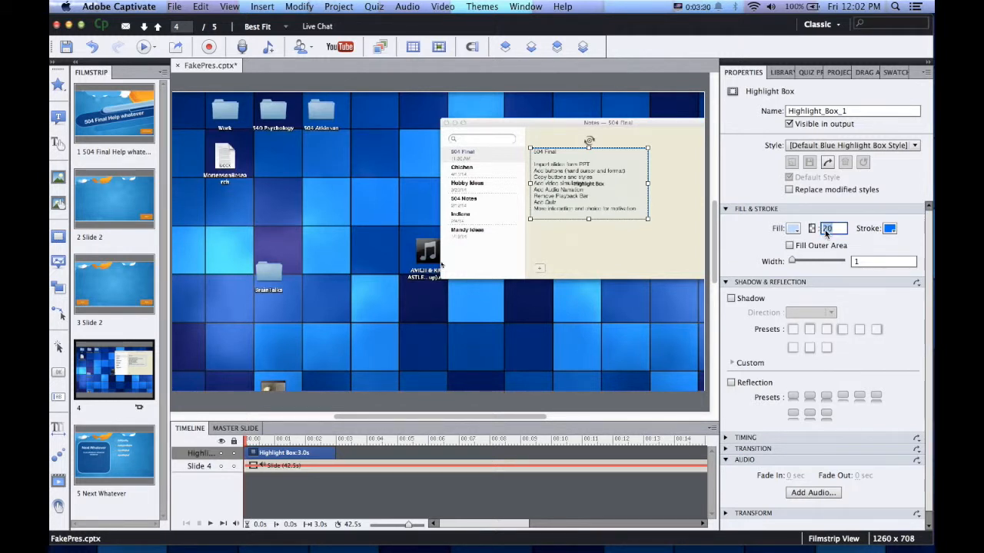
type("100")
key("Return")
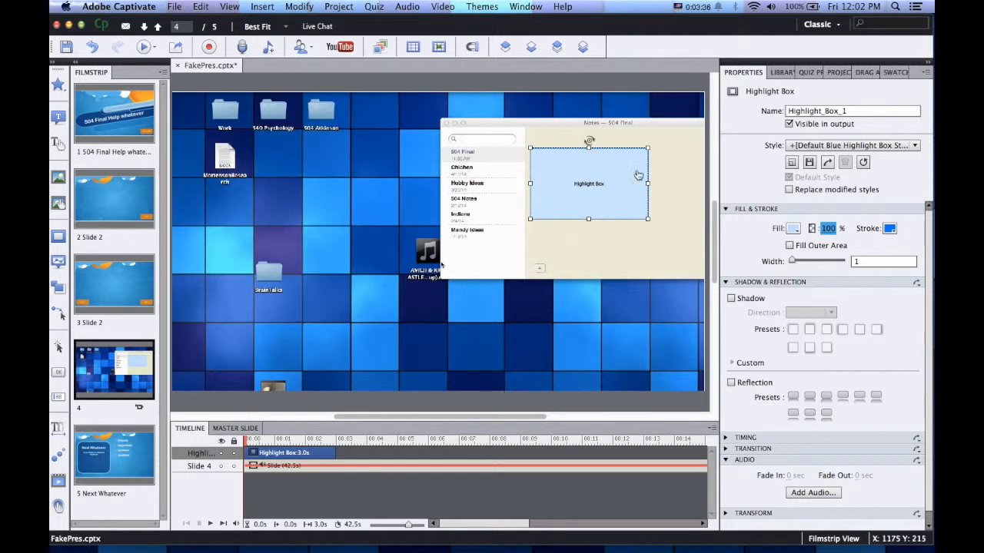
left_click(594, 232)
left_click(592, 187)
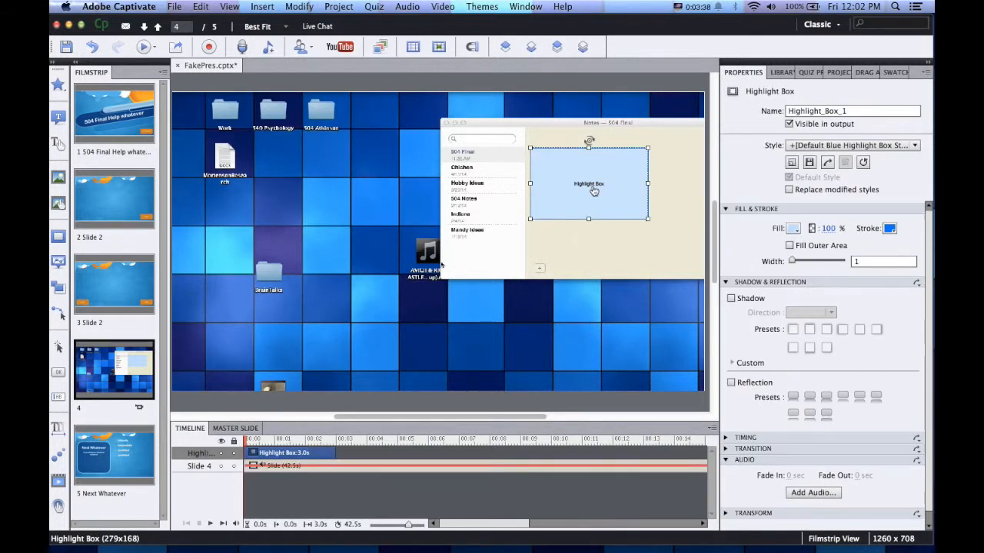
type("20")
key("Return")
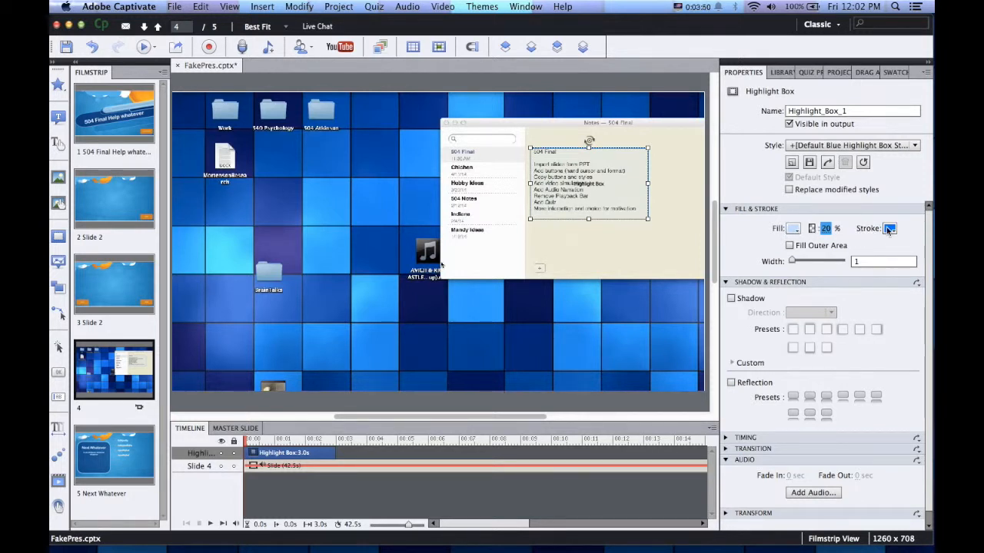
Set the highlight box stroke width to 5 and delay its start to about 3.9 seconds
mouse_move(801, 261)
left_mouse_down()
mouse_move(854, 266)
mouse_move(796, 263)
left_mouse_up()
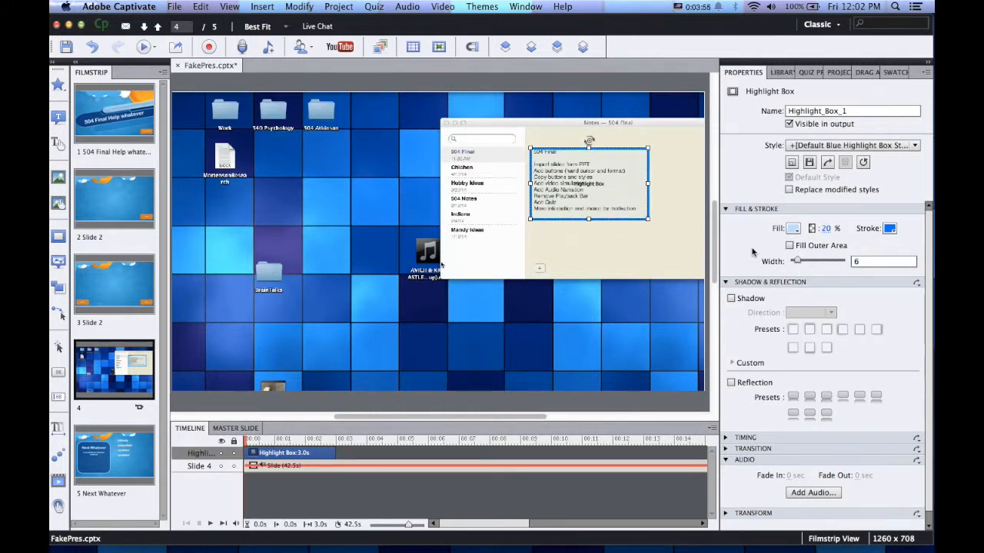
left_click_drag(796, 266, 795, 262)
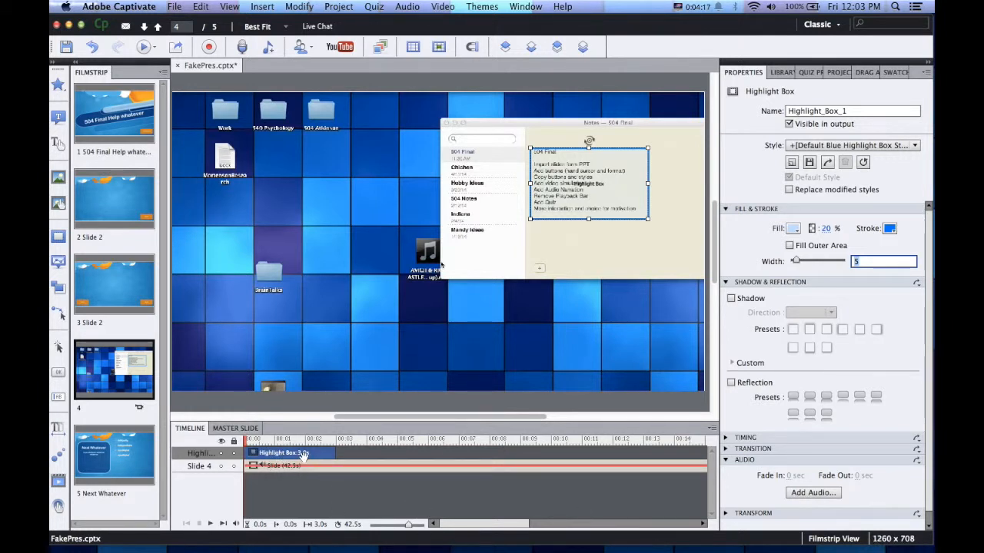
left_click_drag(296, 455, 406, 453)
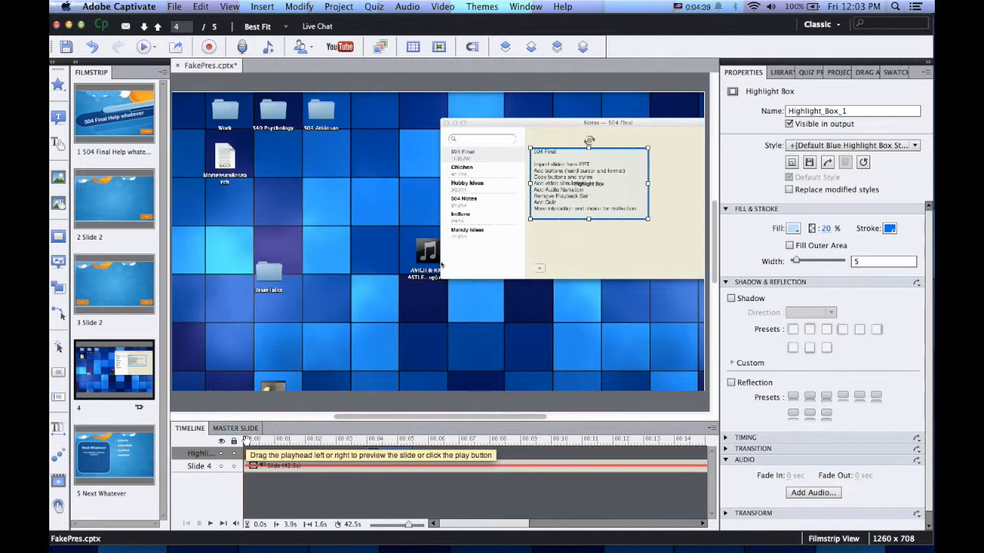
left_click(214, 523)
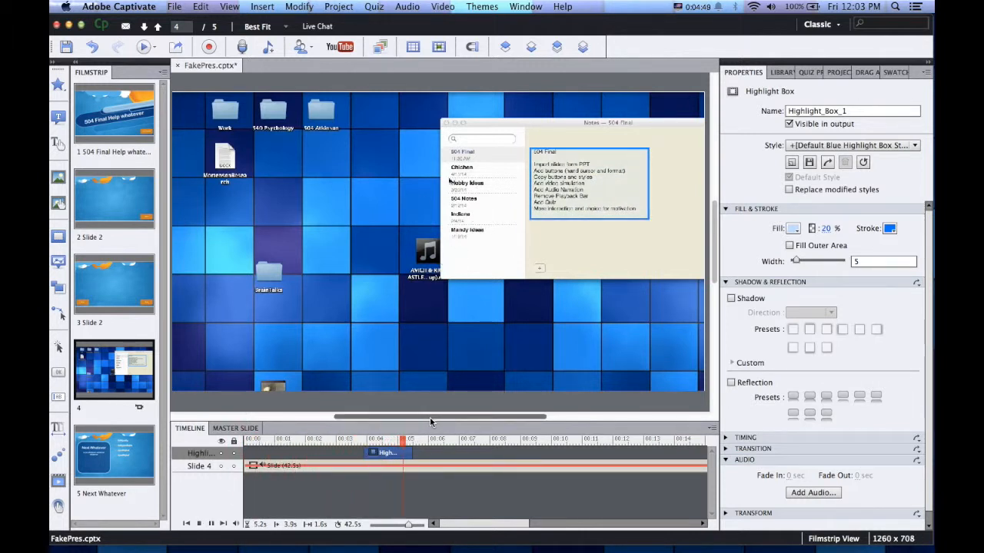
left_click(211, 524)
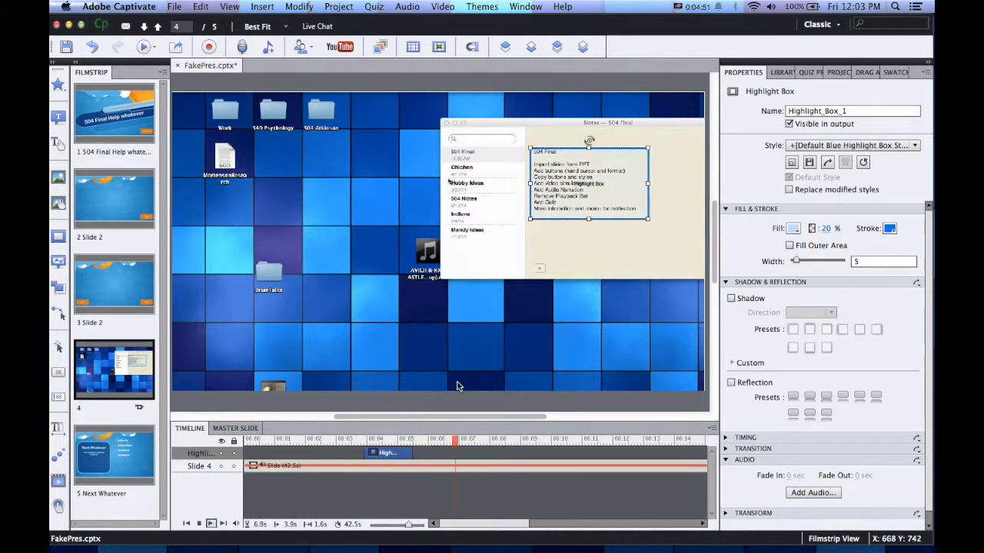
mouse_move(455, 441)
left_mouse_down()
mouse_move(326, 447)
mouse_move(446, 441)
left_mouse_up()
left_click(413, 453)
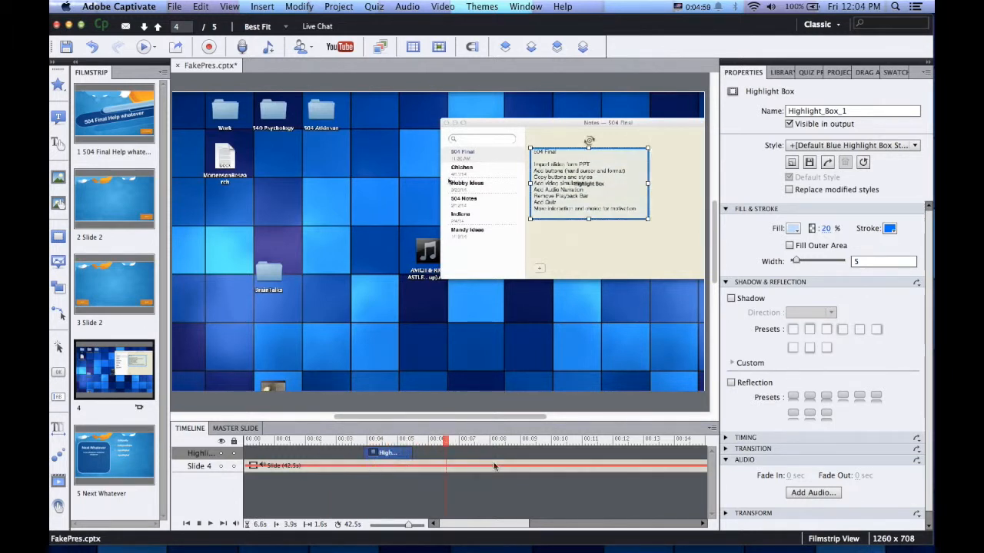
left_click(657, 138)
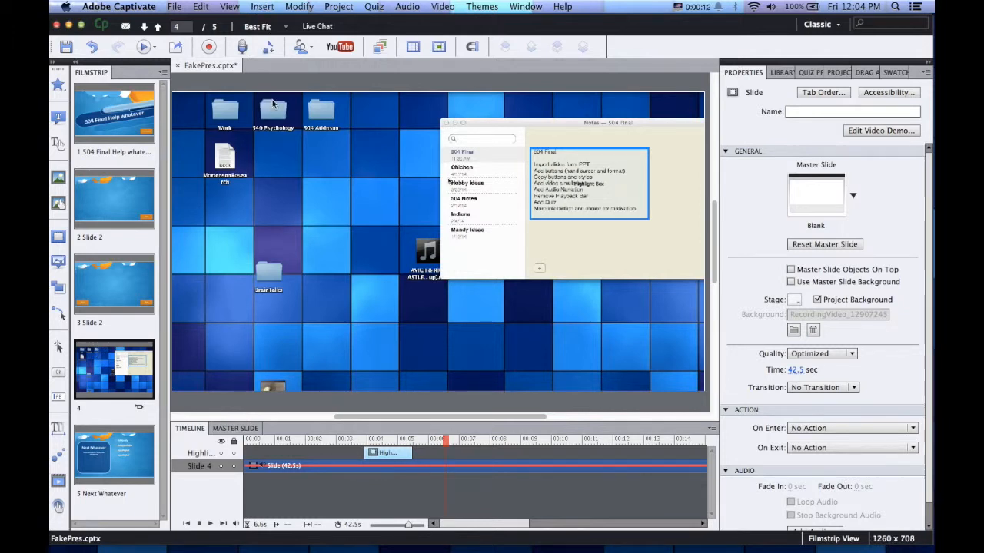
Try inserting a CPVC slide and cancel it, then open Insert > Interactions
left_click(262, 7)
left_click(285, 99)
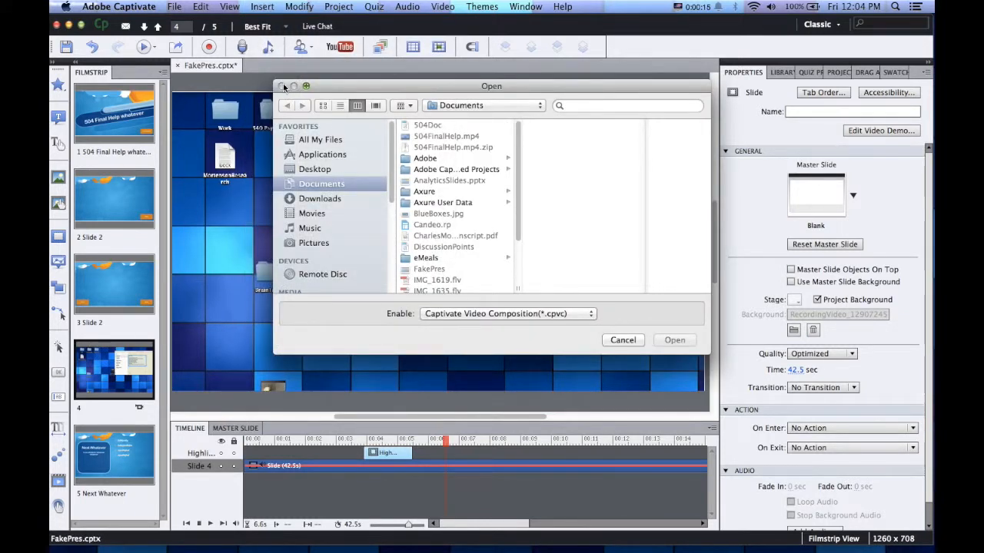
left_click(622, 339)
left_click(259, 7)
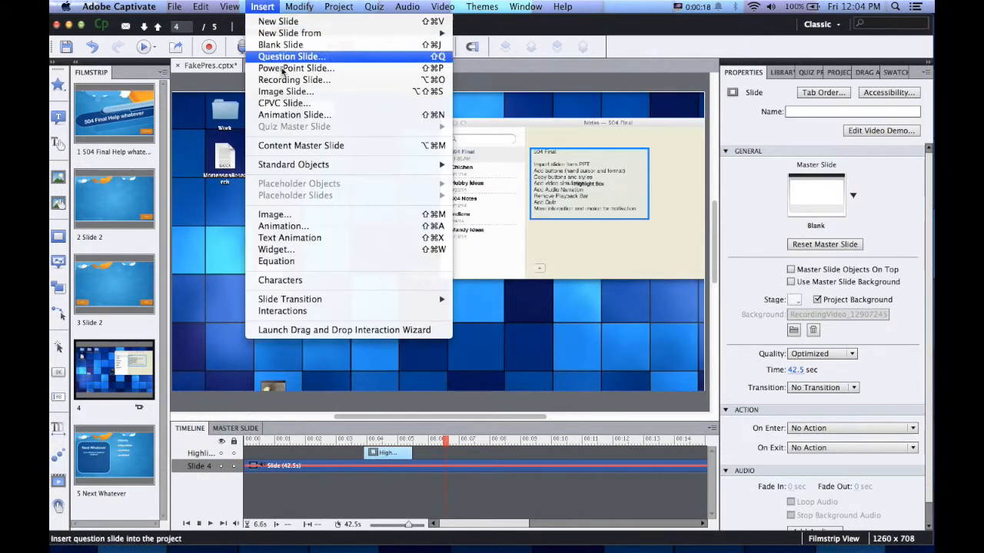
mouse_move(299, 6)
mouse_move(262, 6)
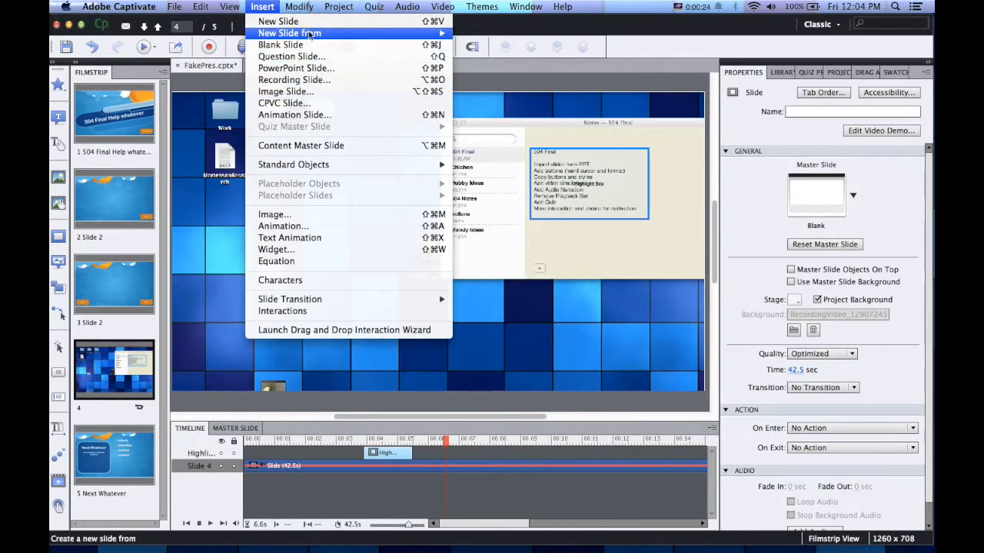
mouse_move(311, 165)
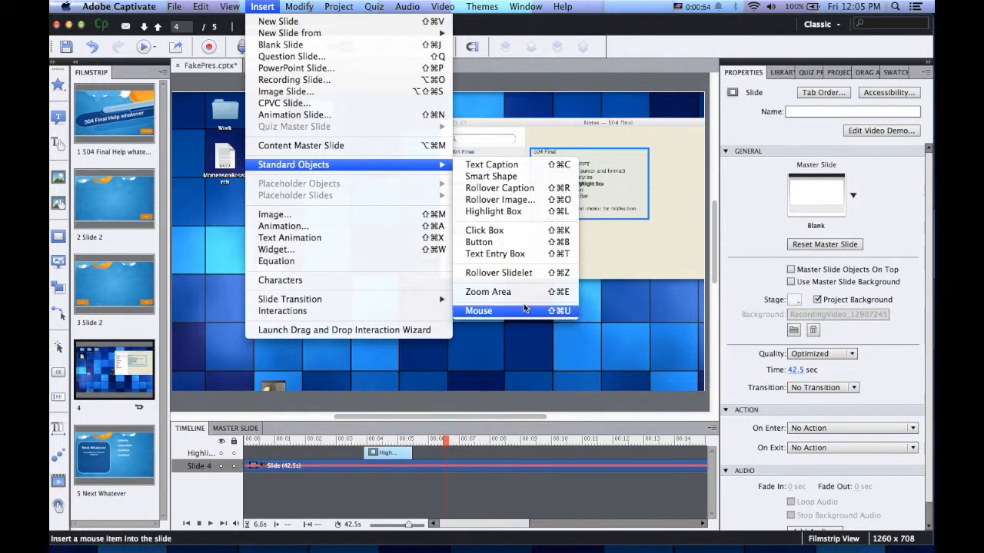
left_click(341, 311)
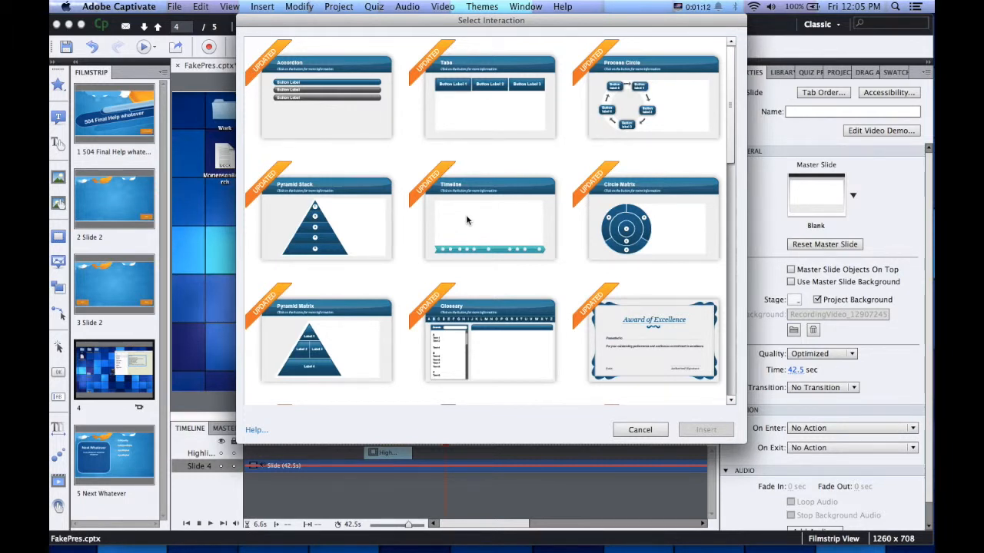
Browse the Select Interaction thumbnails and cancel without inserting any
scroll(639, 349, "down", 2)
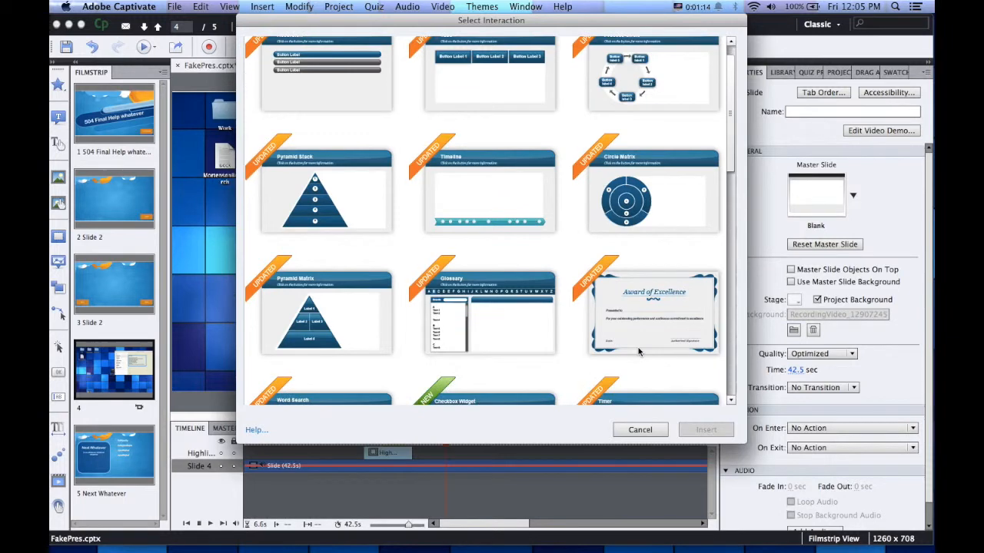
scroll(638, 349, "down", 3)
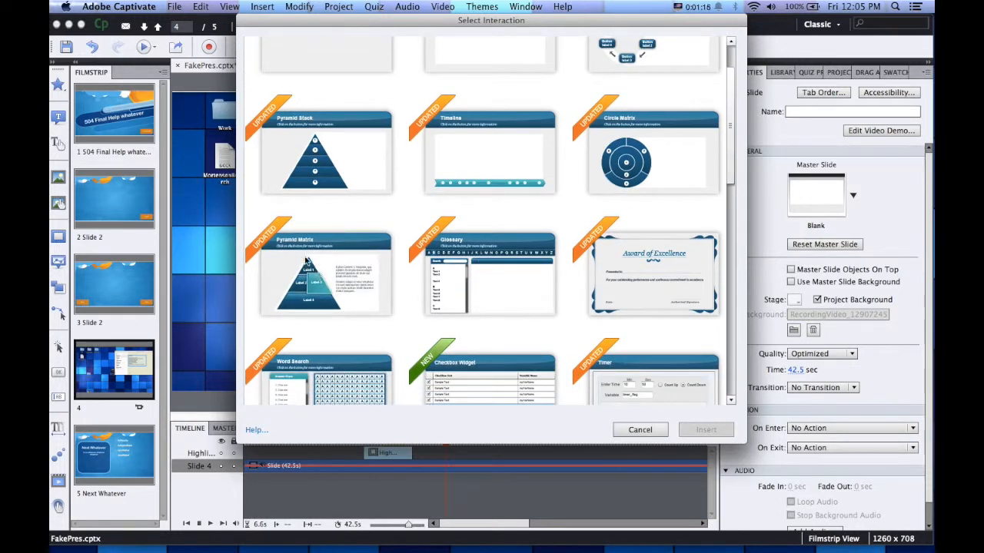
scroll(300, 255, "up", 5)
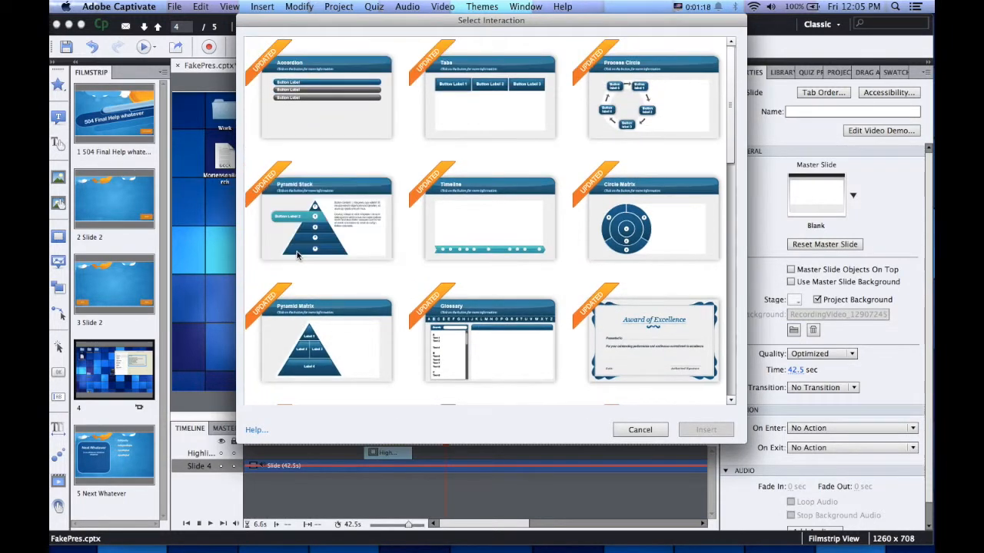
scroll(447, 201, "down", 10)
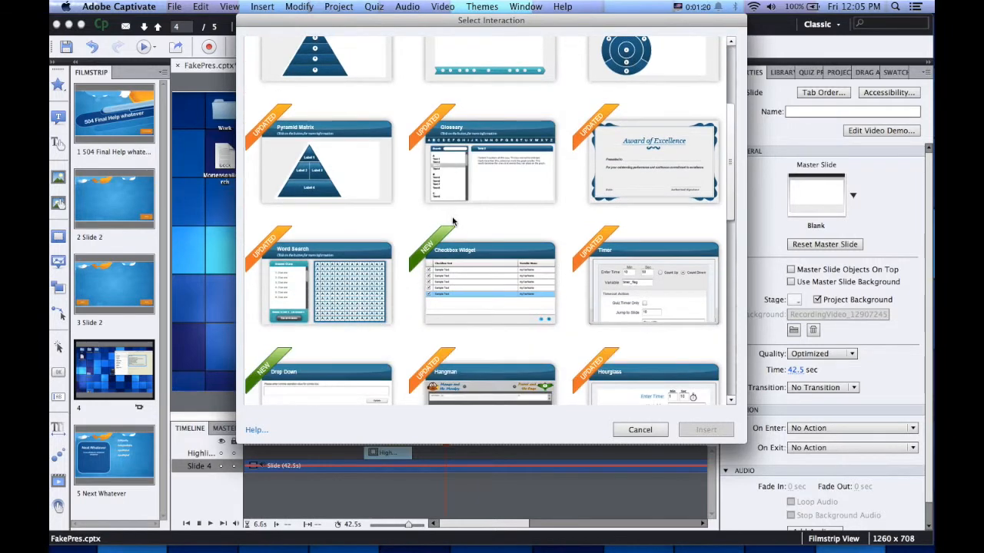
scroll(453, 222, "down", 10)
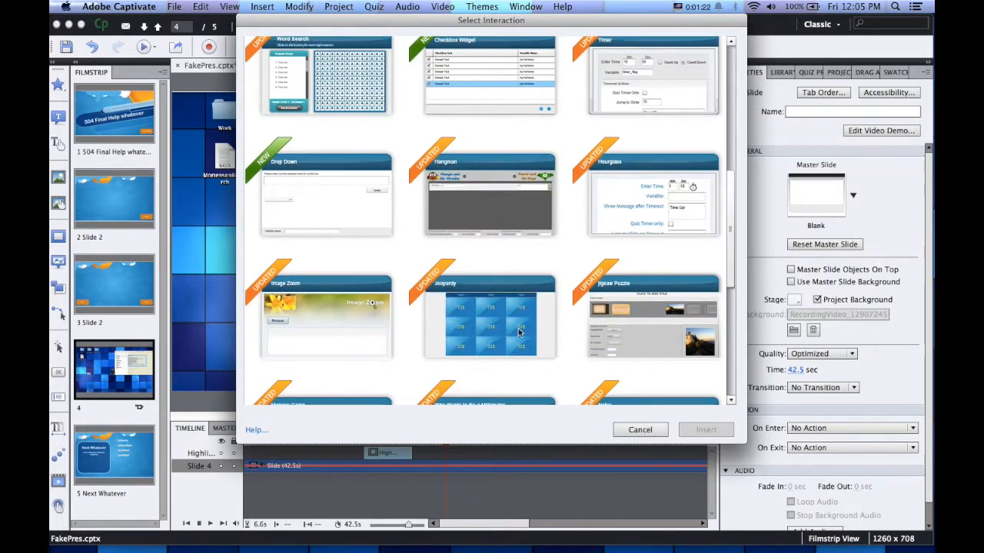
scroll(538, 313, "down", 9)
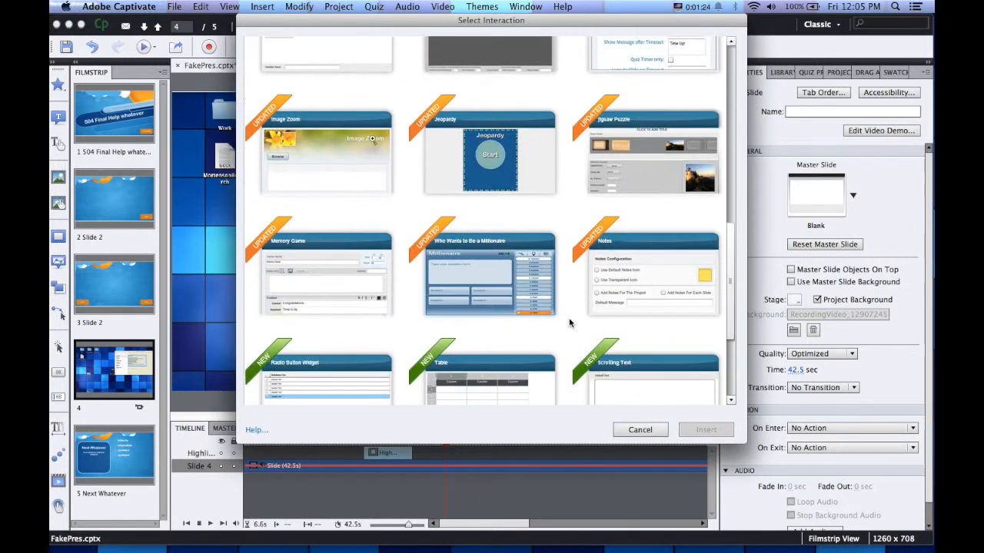
scroll(563, 314, "down", 2)
left_click(640, 430)
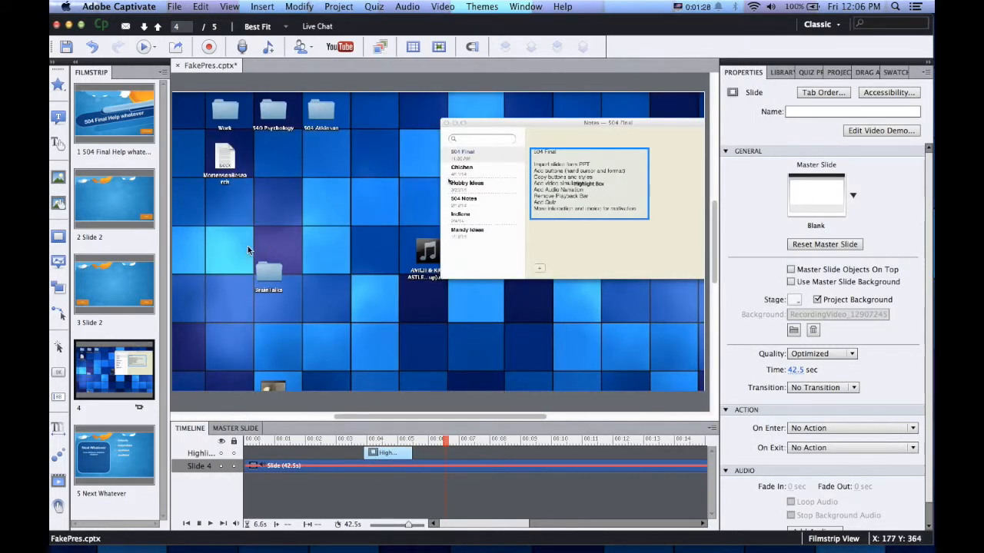
On Slide 2, paste two copies of the Next button side by side near the top
left_click(119, 202)
left_click(651, 360)
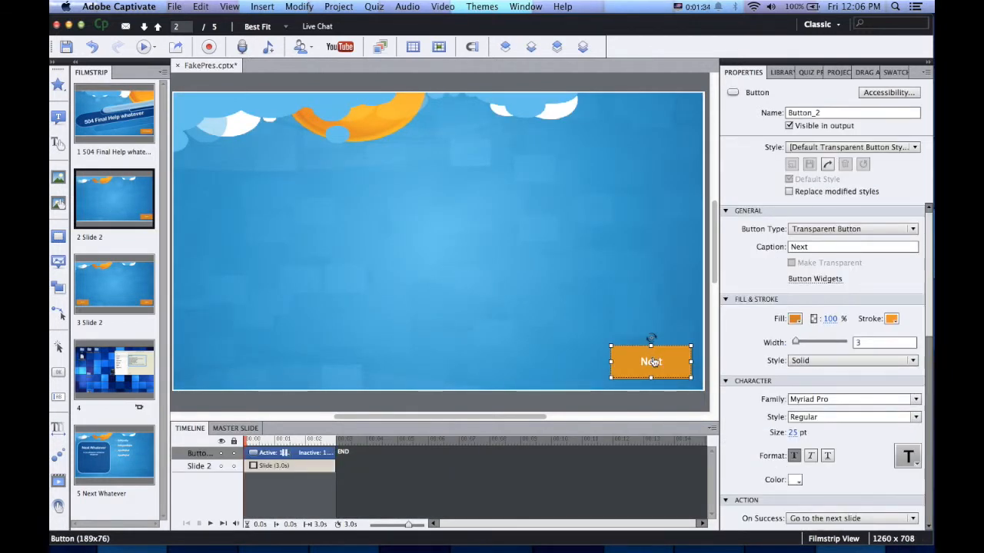
key("super+v")
left_click_drag(630, 355, 322, 172)
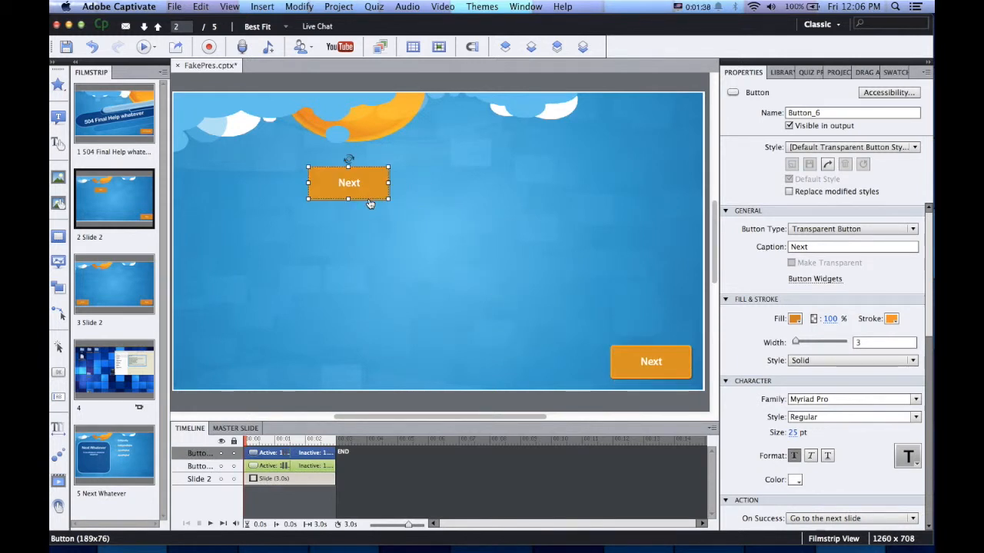
key("super+v")
left_click_drag(370, 204, 497, 193)
Change the upper-left copy's caption to 'Video'
left_click(349, 192)
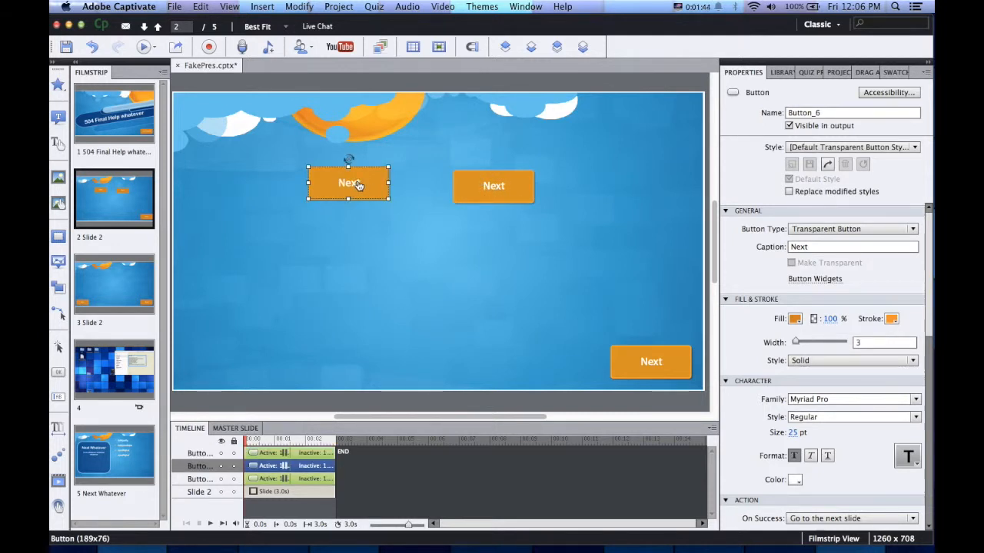
double_click(804, 249)
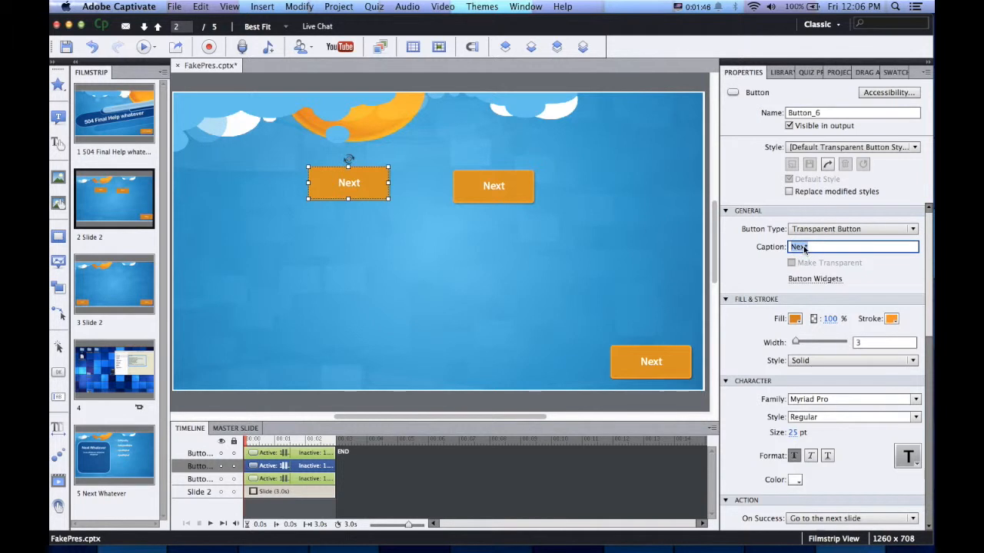
type("Video")
left_click(423, 274)
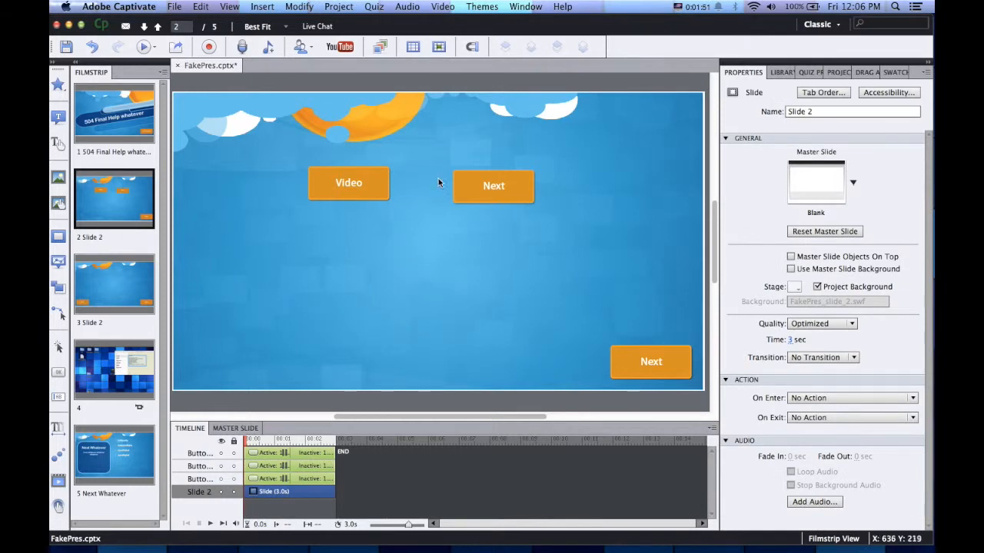
Set the Slide 2 Video button's On Success action to Jump to slide '4 Slide 4'
left_click(114, 370)
left_click(111, 215)
left_click(380, 184)
scroll(757, 344, "down", 4)
scroll(757, 343, "down", 2)
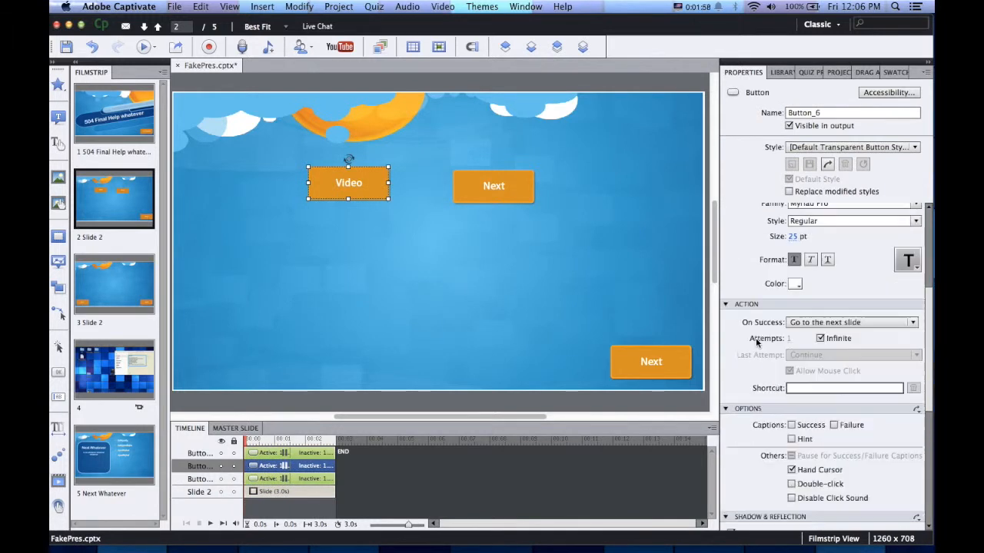
left_click(834, 323)
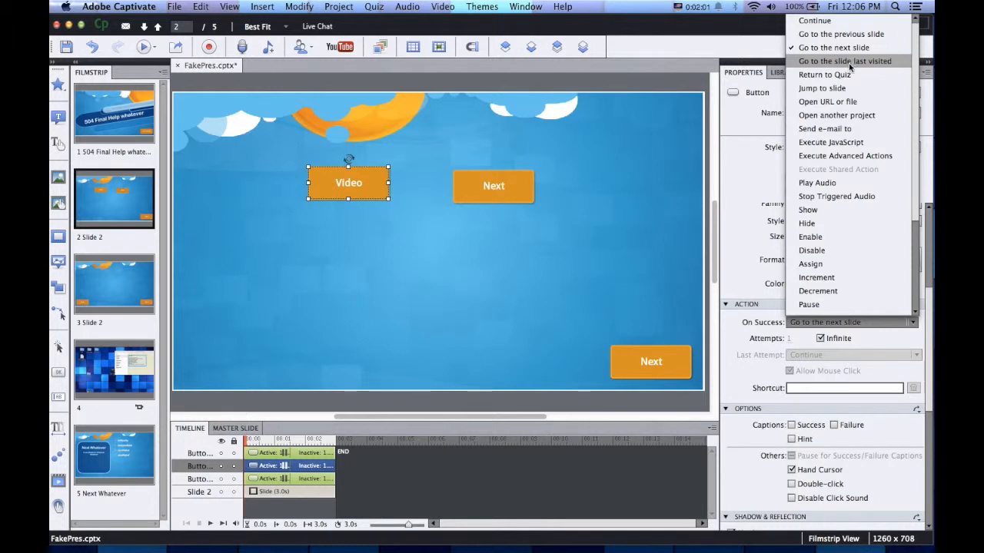
left_click(846, 89)
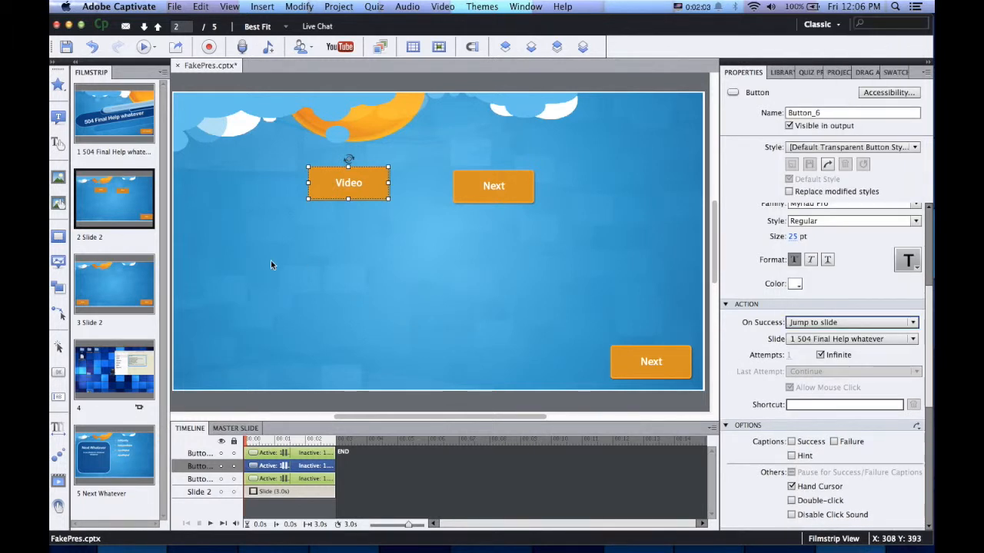
left_click(830, 340)
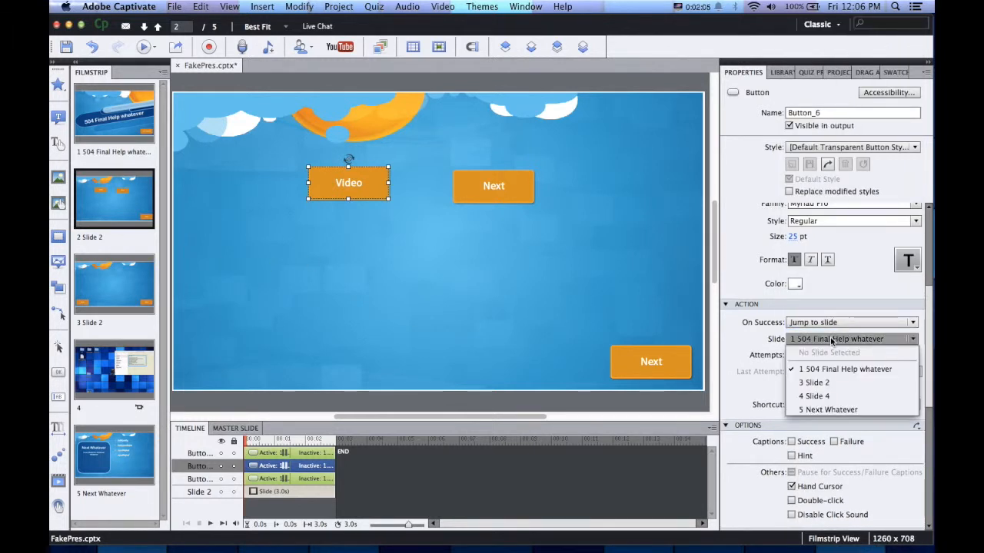
left_click(836, 395)
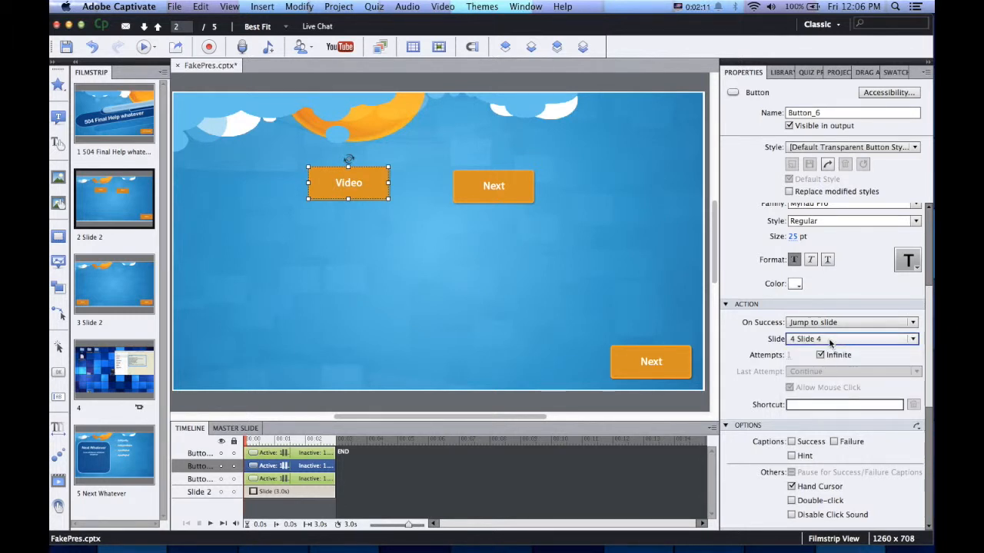
scroll(755, 342, "down", 3)
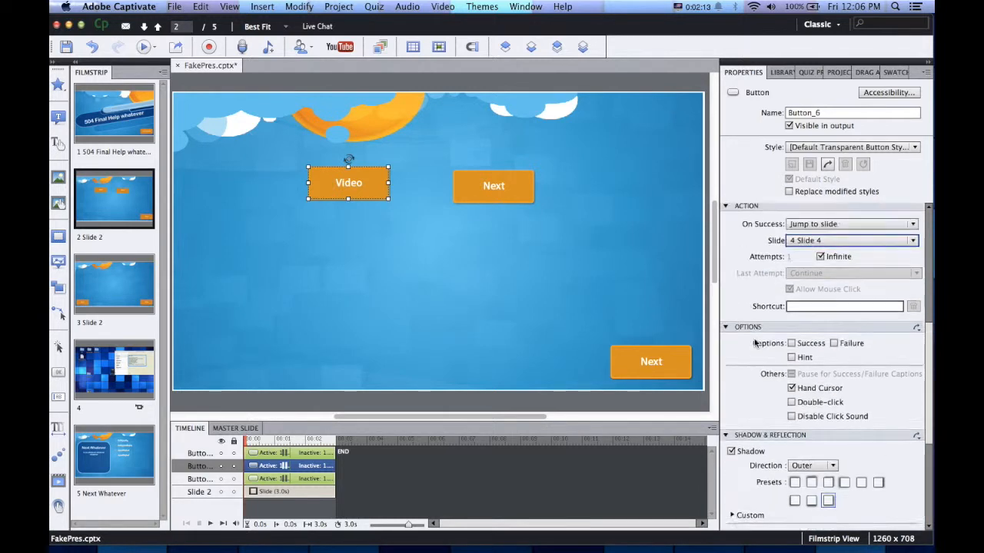
scroll(755, 343, "down", 5)
scroll(754, 343, "up", 14)
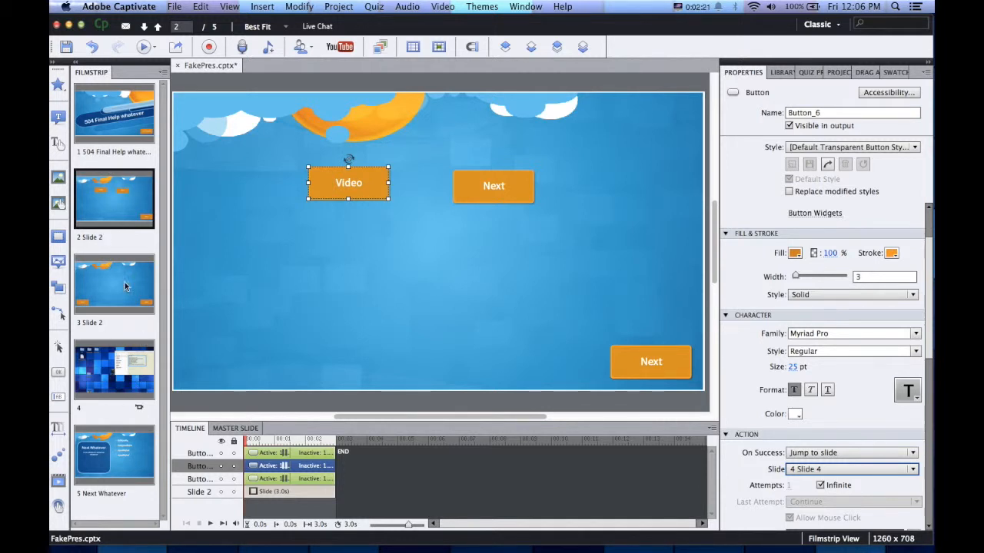
Drag the Slide 2 thumbnail below Next Whatever in the Filmstrip, then deselect the Video button
left_click_drag(108, 198, 116, 372)
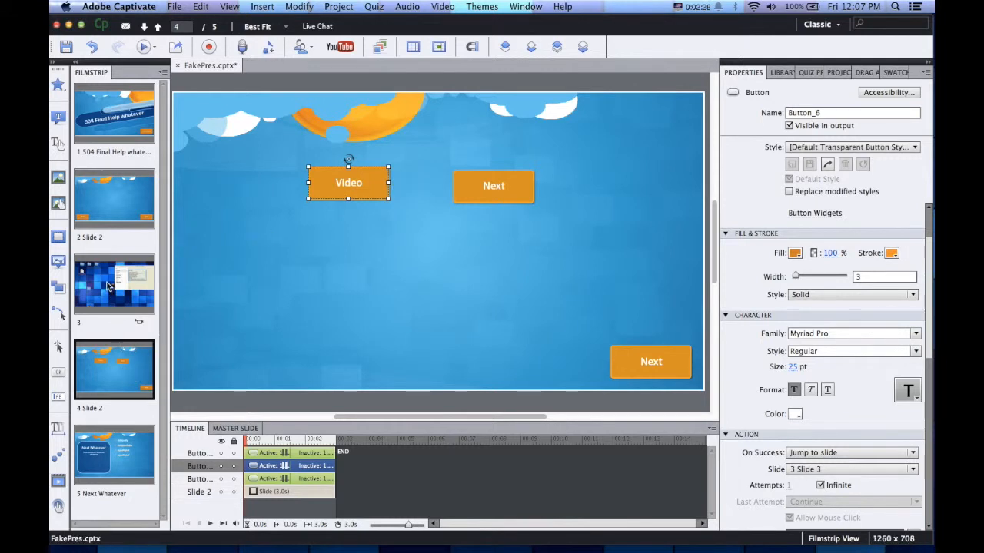
left_click_drag(123, 399, 121, 486)
left_click(382, 298)
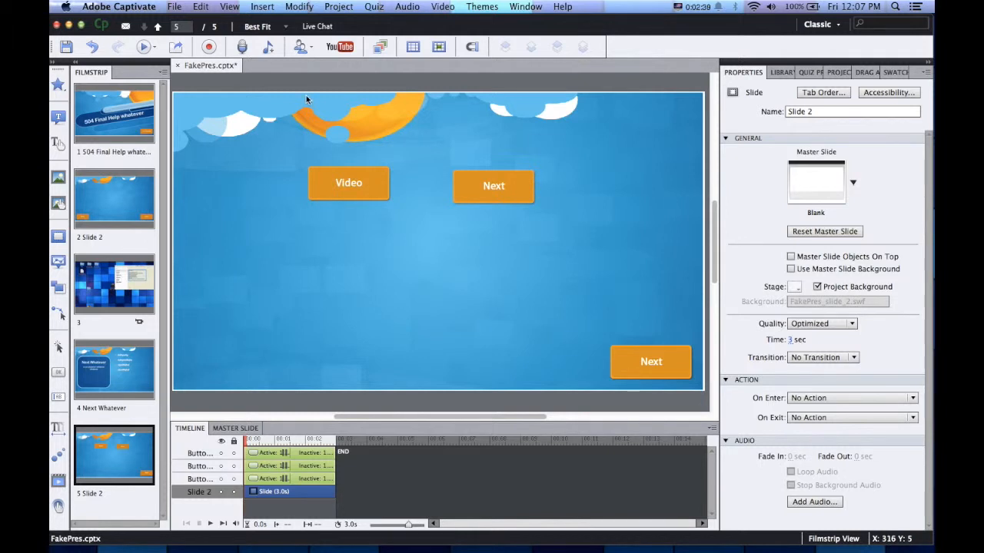
Insert one each of graded Multiple Choice, True/False and Sequence question slides via Quiz > Question Slide
left_click(373, 7)
left_click(379, 22)
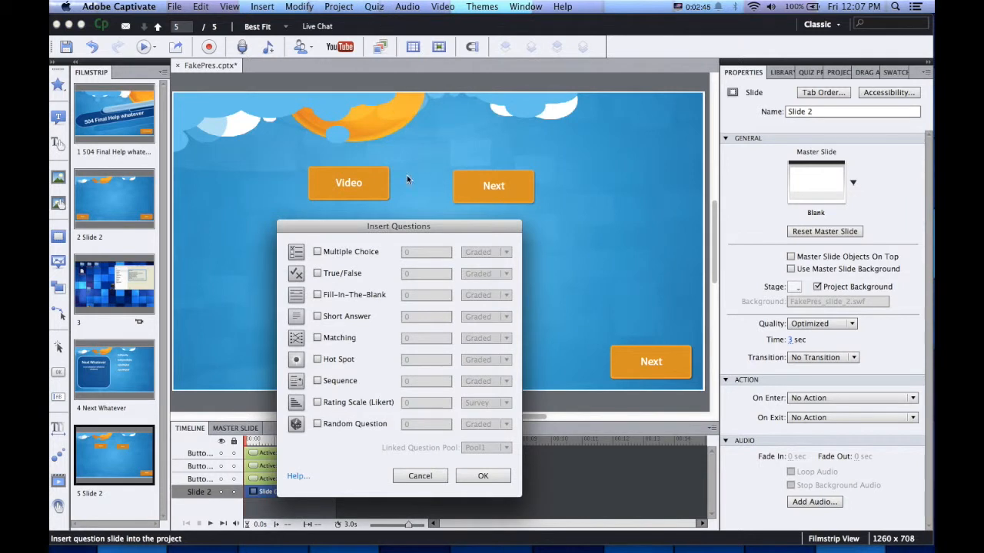
left_click(316, 251)
left_click(316, 273)
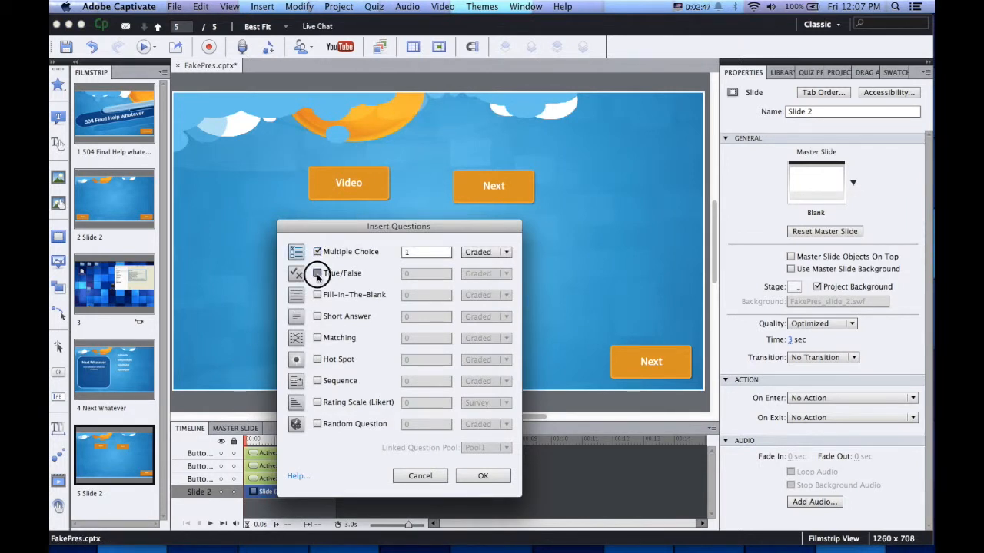
double_click(413, 252)
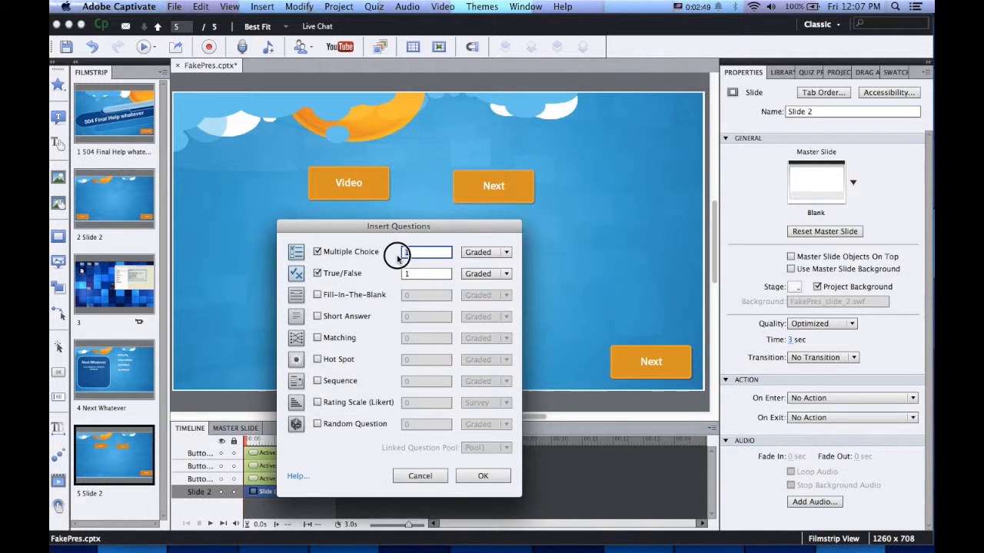
left_click(499, 252)
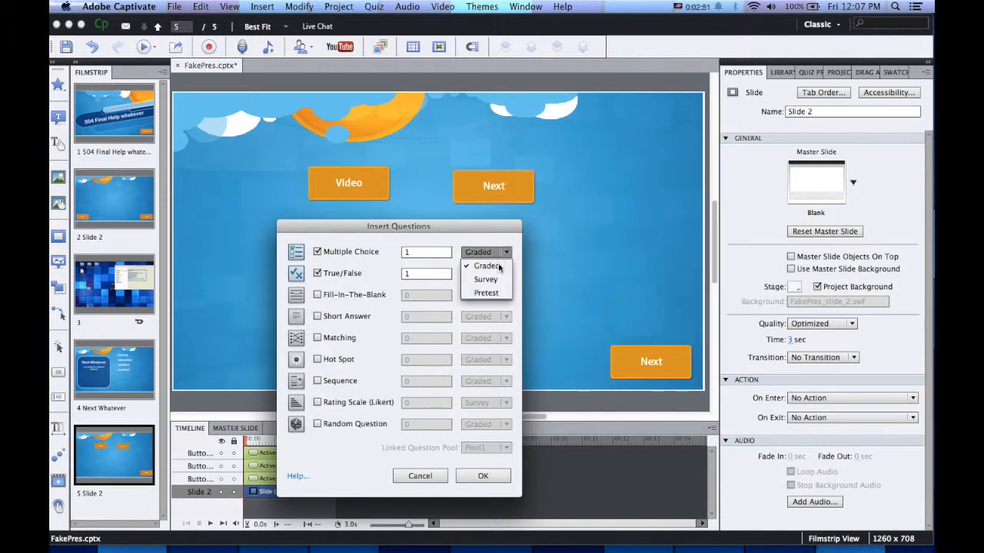
left_click(393, 251)
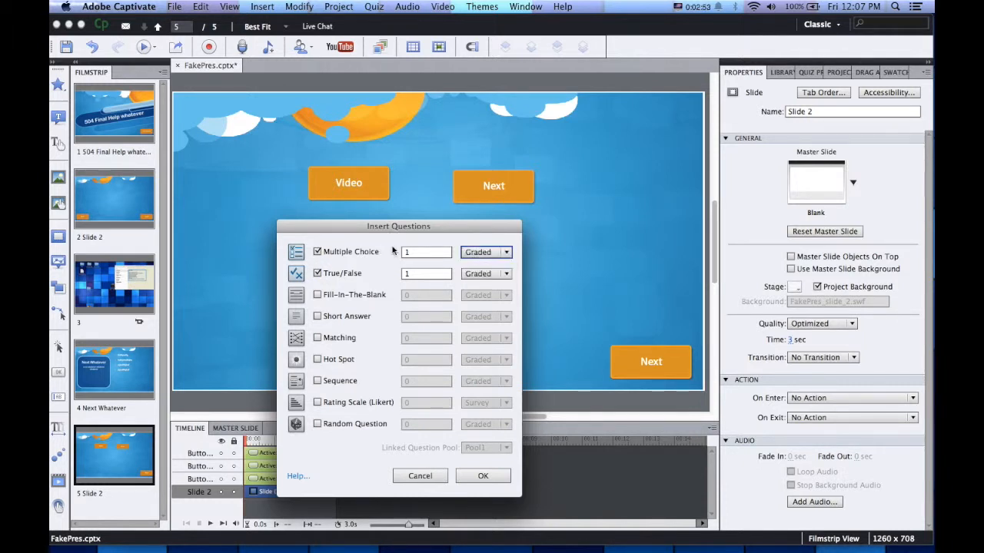
left_click(352, 253)
left_click(325, 252)
left_click(332, 382)
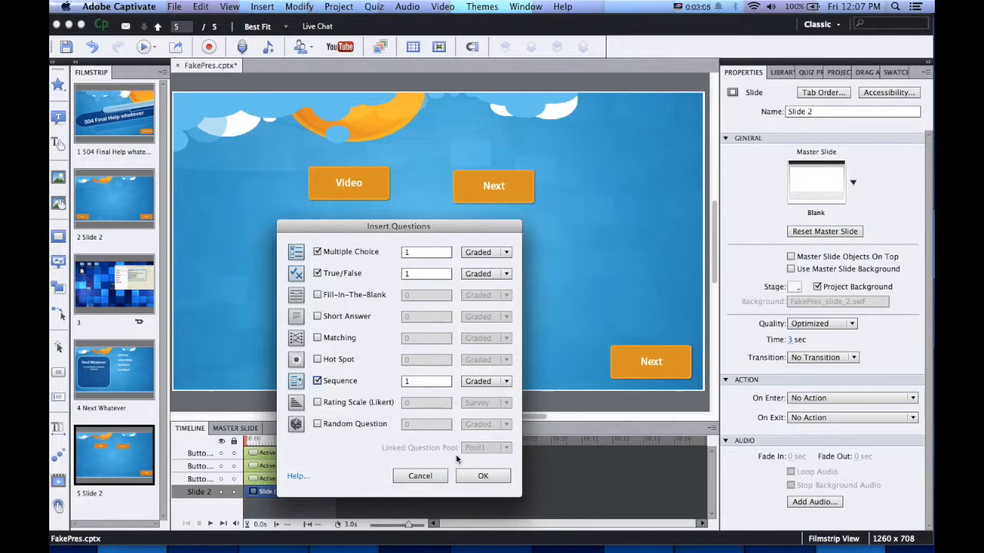
left_click(480, 476)
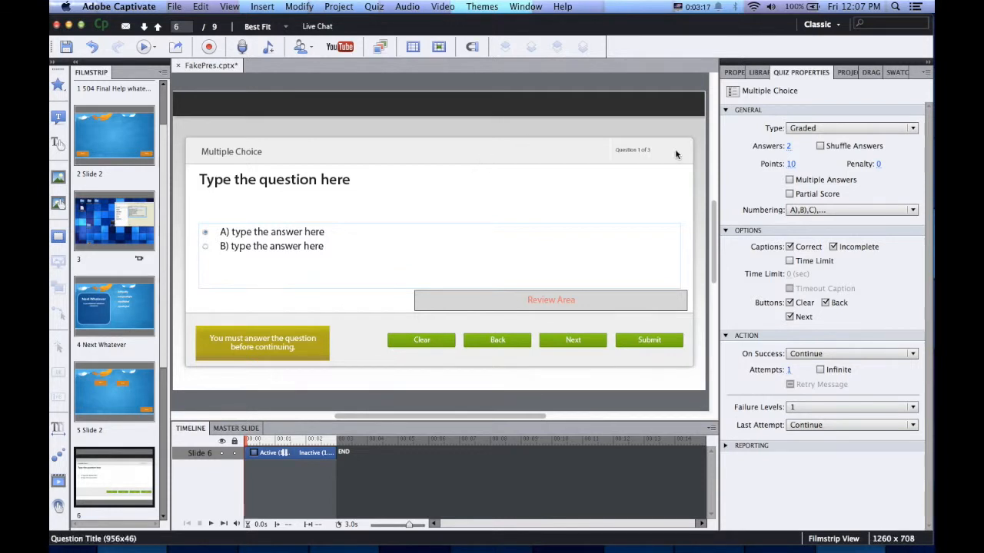
On quiz slide 6's Properties, untick Use Master Slide Background
left_click(735, 73)
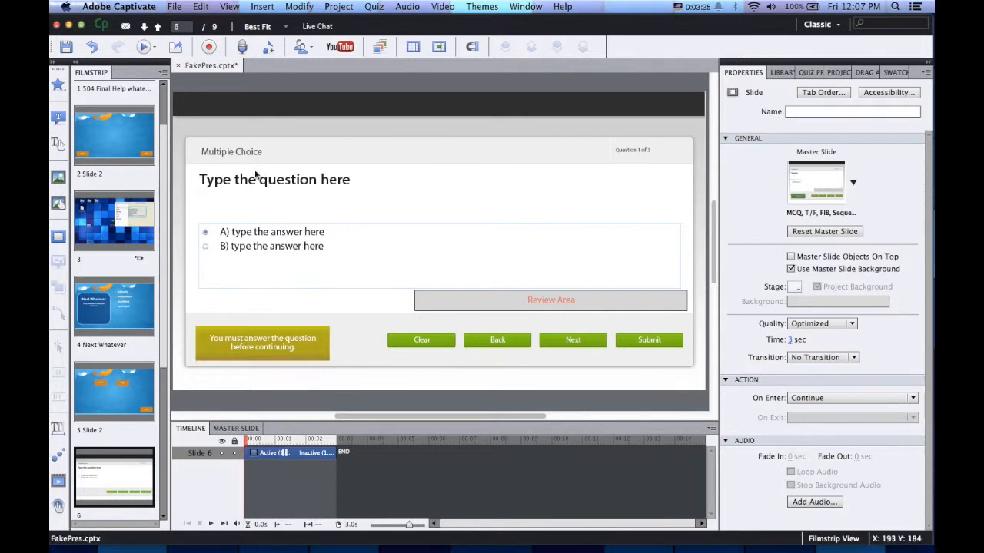
left_click(127, 390)
left_click(109, 315)
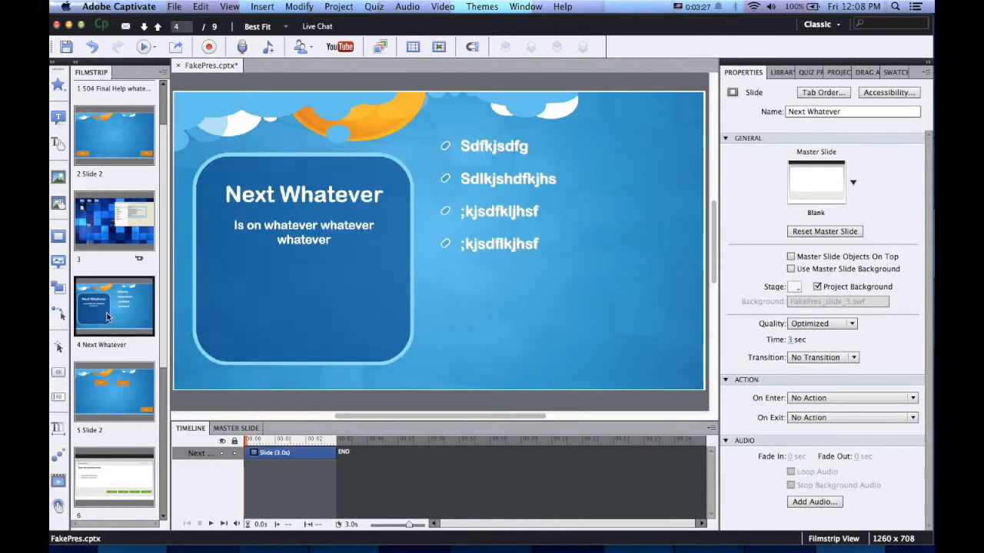
left_click(103, 217)
left_click(118, 146)
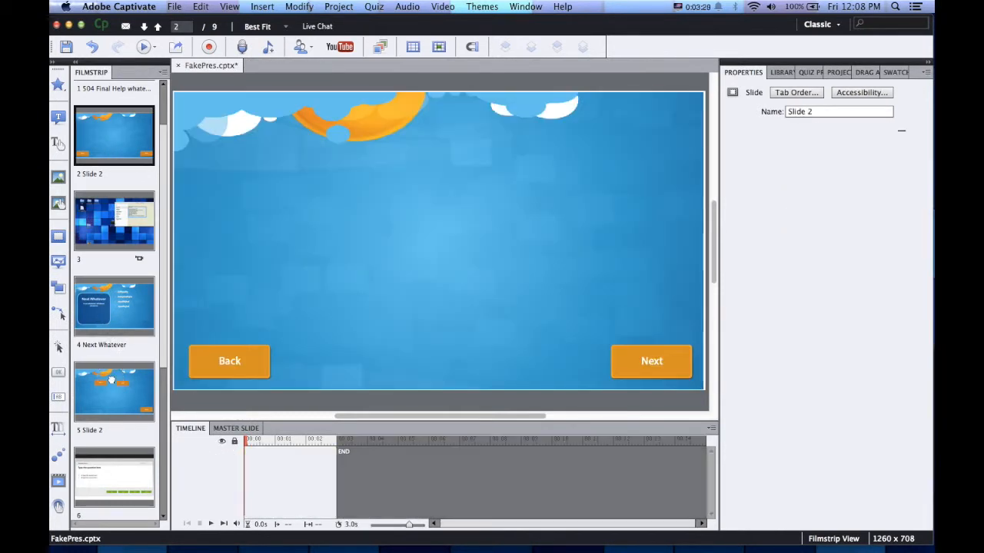
left_click(114, 392)
left_click(110, 470)
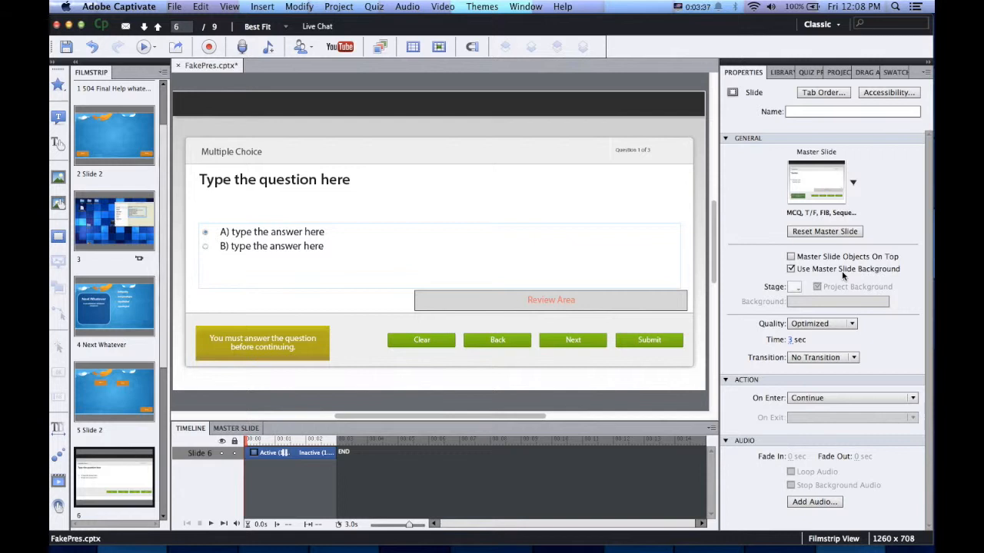
left_click(814, 273)
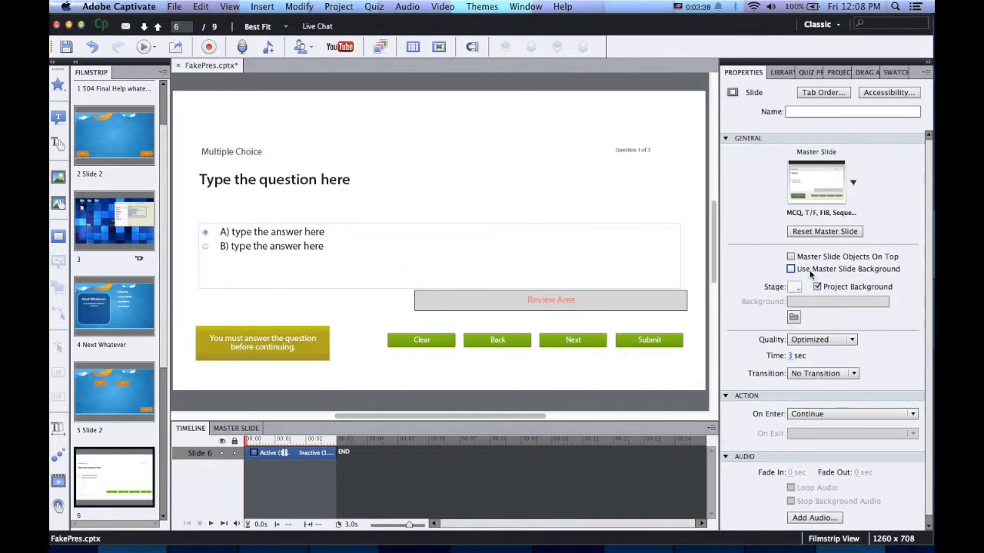
Toggle Use Master Slide Background a few times, leaving it unchecked
left_click(809, 273)
left_click(809, 273)
left_click(809, 273)
left_click(809, 273)
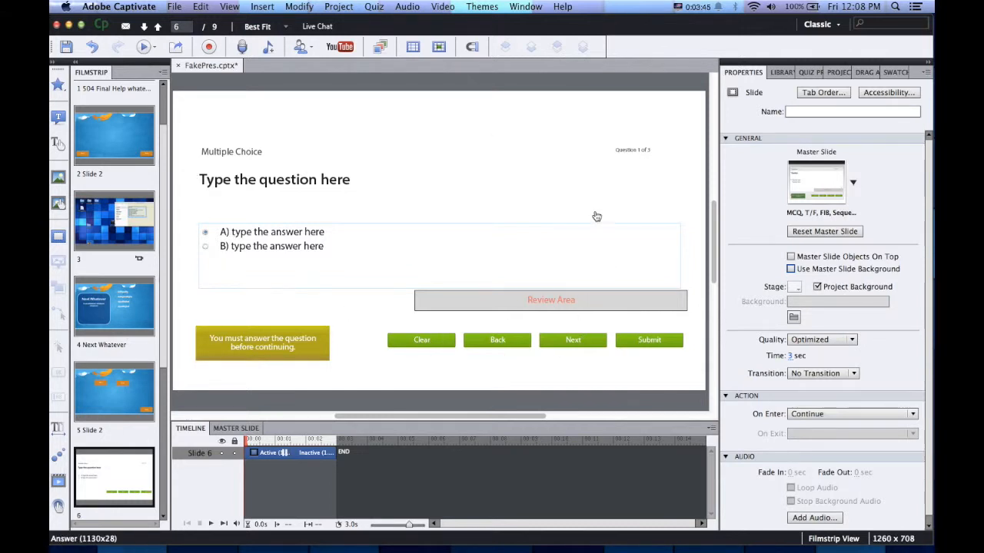
Browse the library for a background image and select the RecordingVideo item
left_click(794, 318)
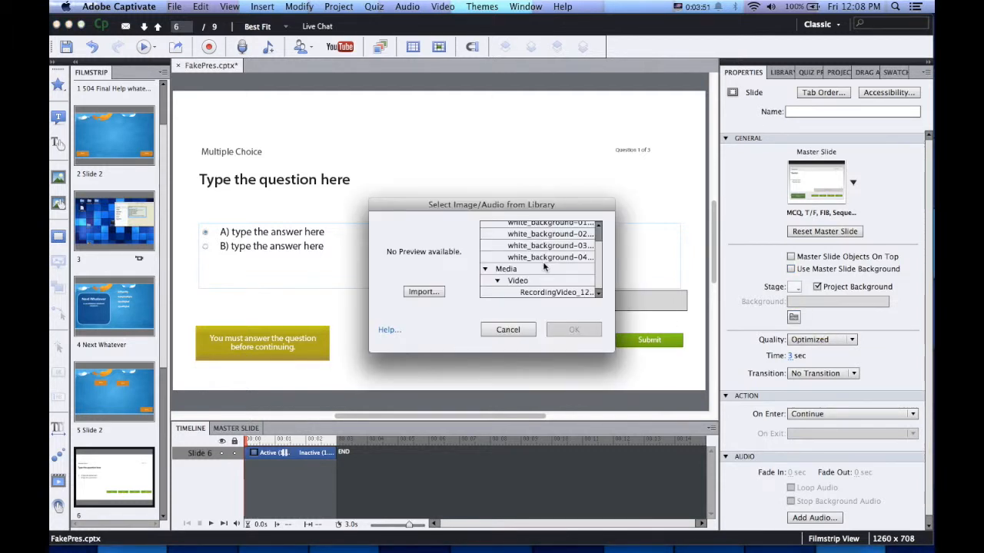
scroll(544, 266, "up", 2)
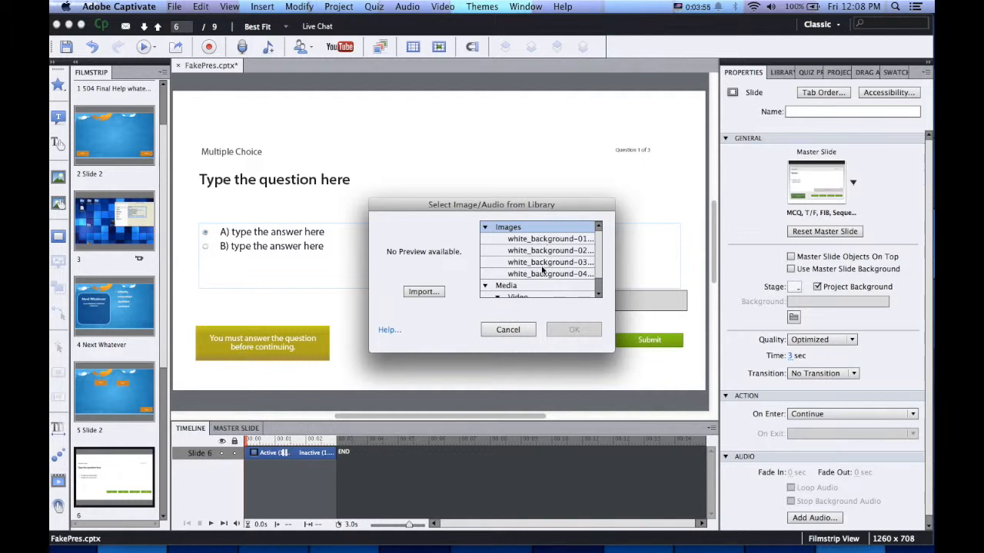
scroll(543, 269, "down", 1)
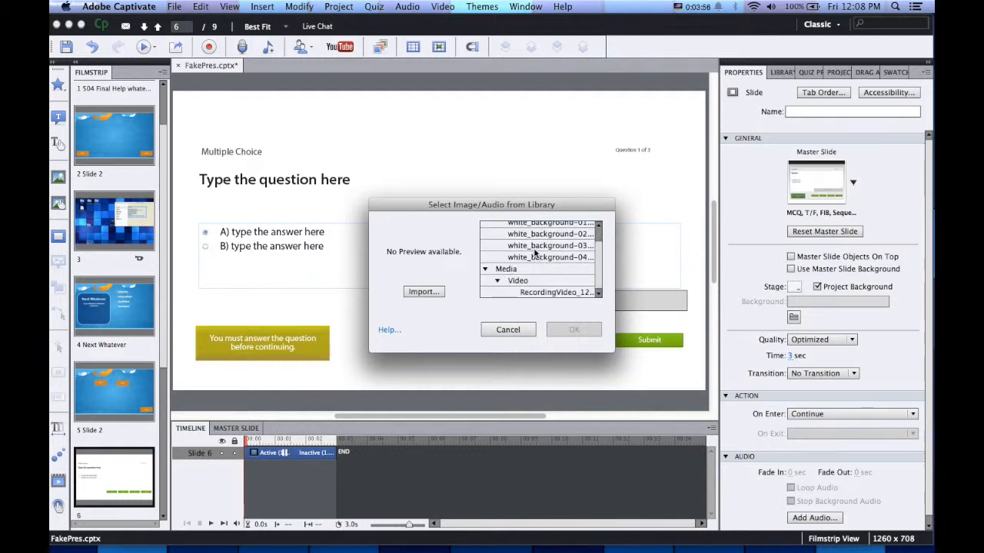
left_click(529, 293)
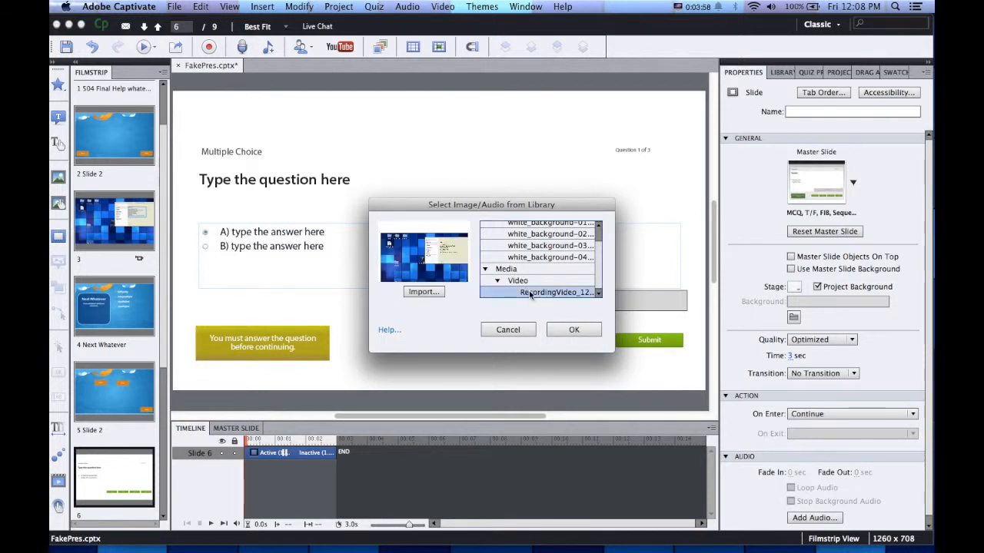